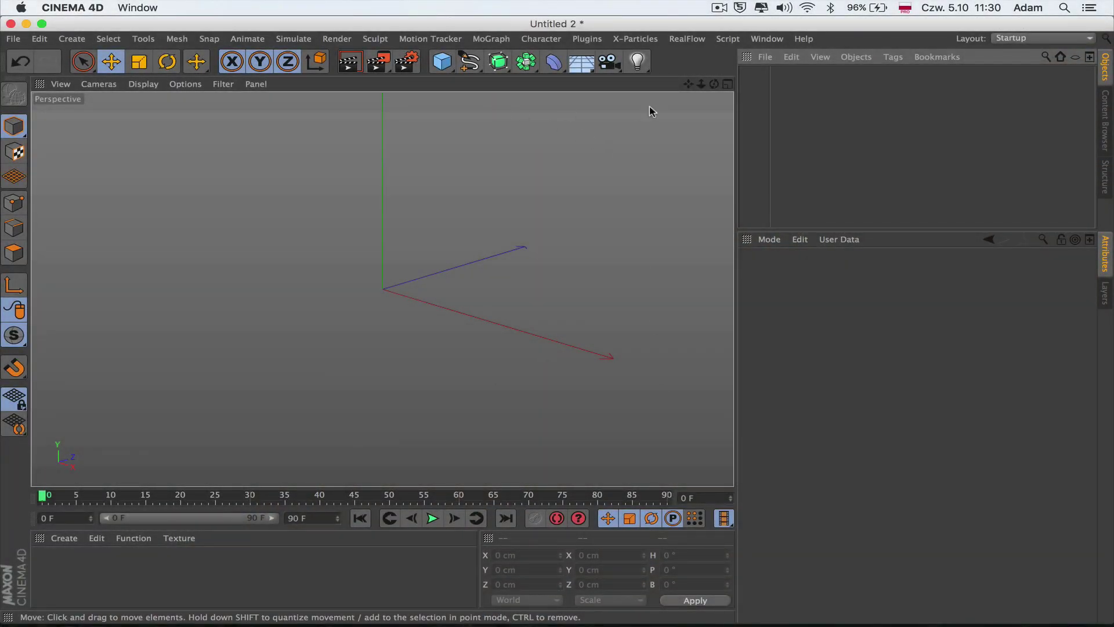
# Step: Add a RealFlow circle emitter and open the fluid's Resolution value for editing
pyautogui.click(682, 40)
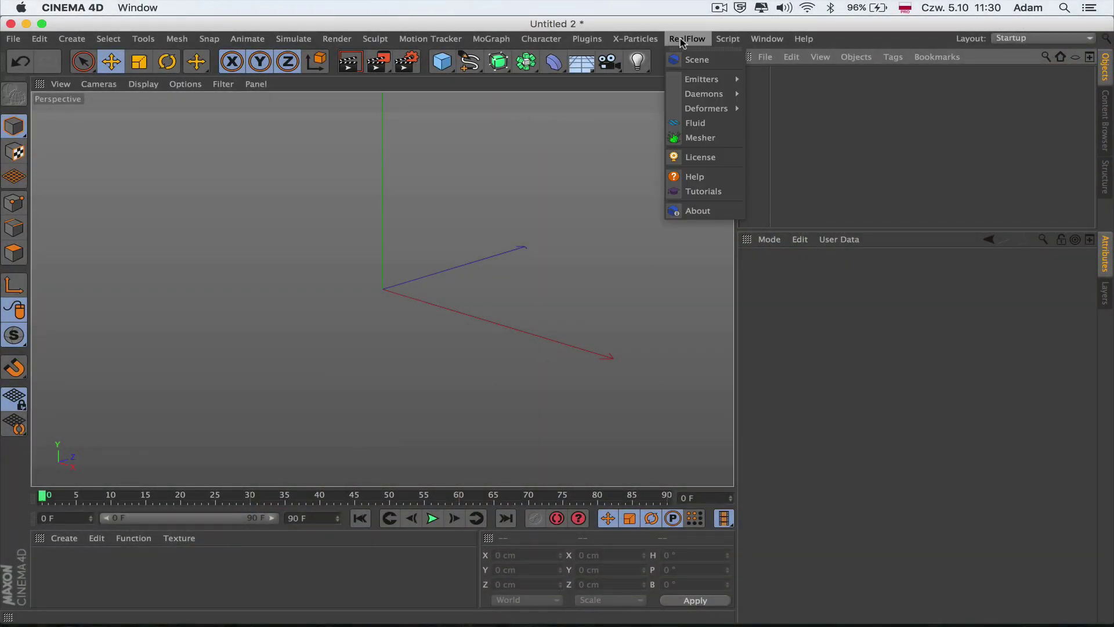
pyautogui.moveTo(706, 80)
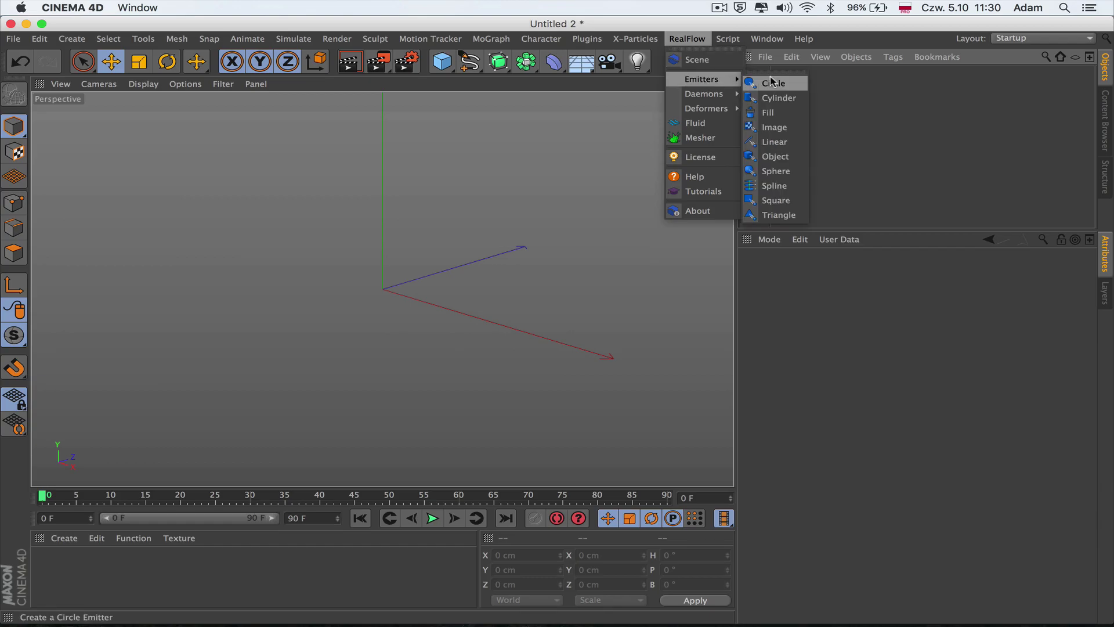
pyautogui.click(772, 82)
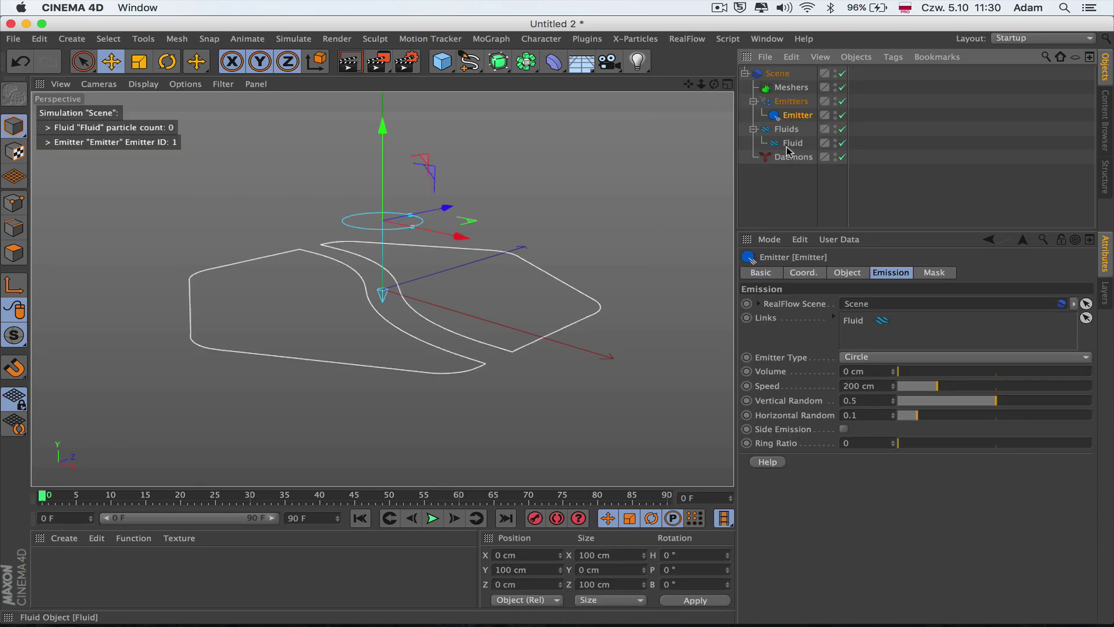
pyautogui.click(793, 143)
pyautogui.click(865, 371)
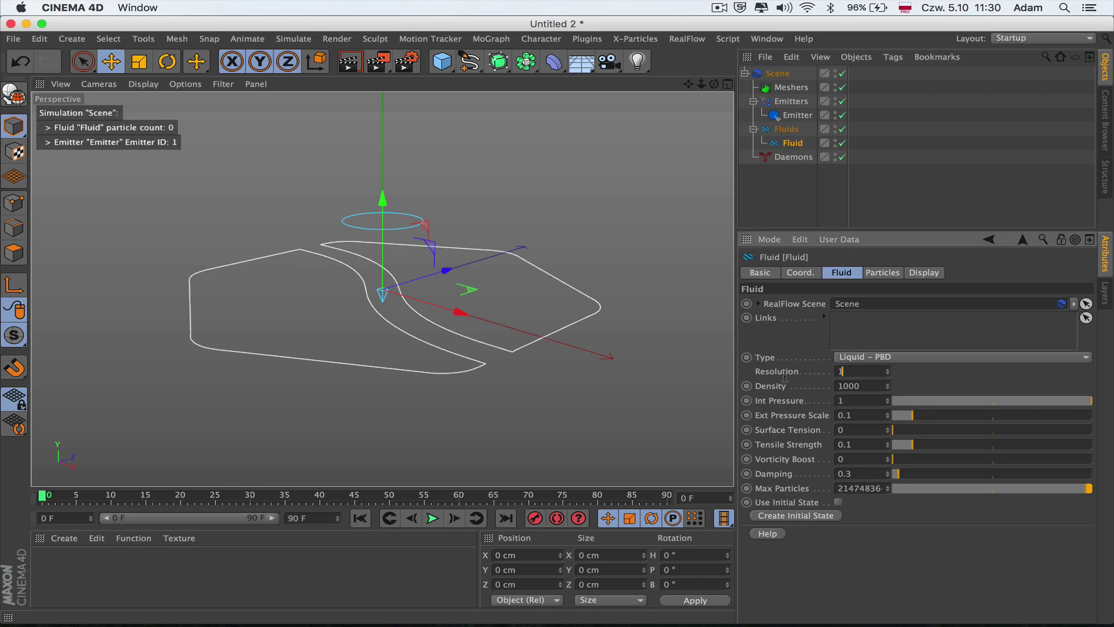
pyautogui.click(788, 189)
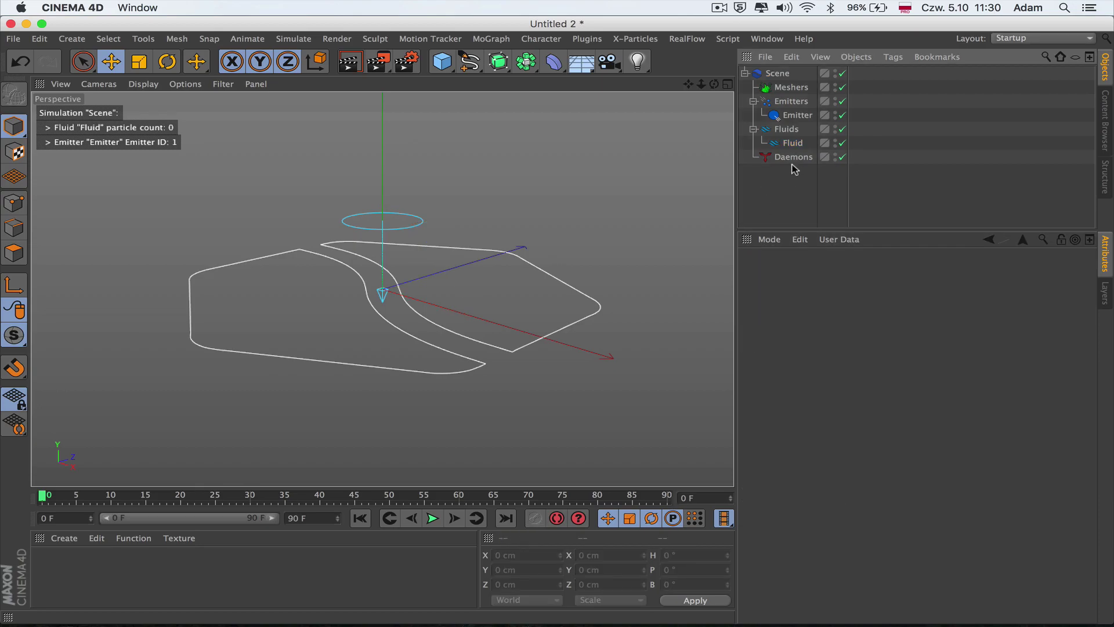
# Step: Add a Noise Field daemon to the RealFlow scene
pyautogui.click(794, 157)
pyautogui.click(689, 39)
pyautogui.moveTo(725, 95)
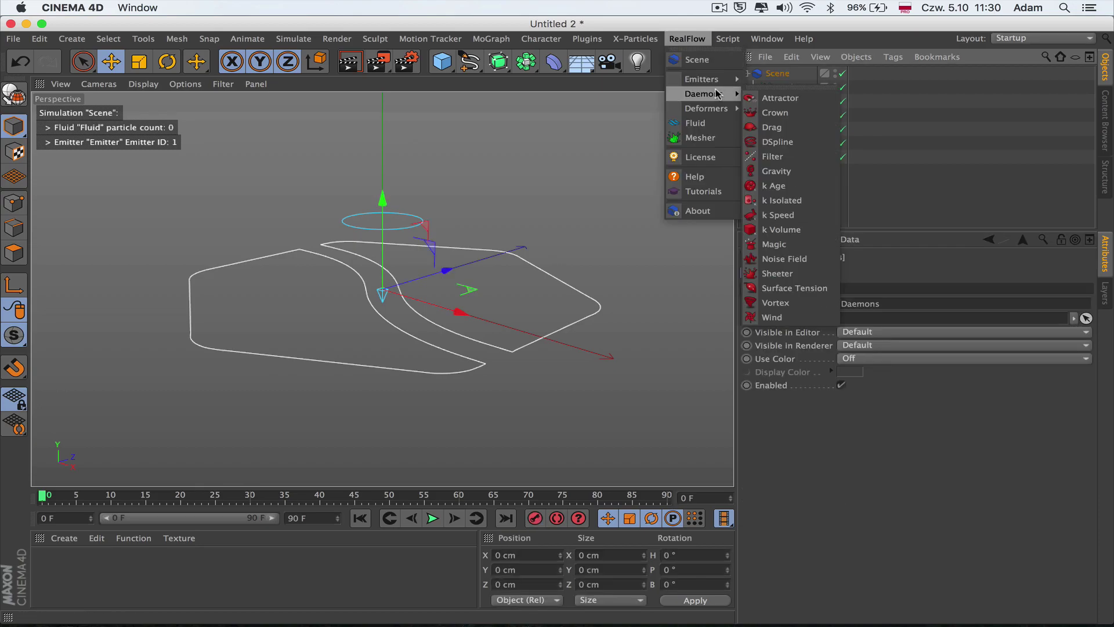
pyautogui.click(769, 262)
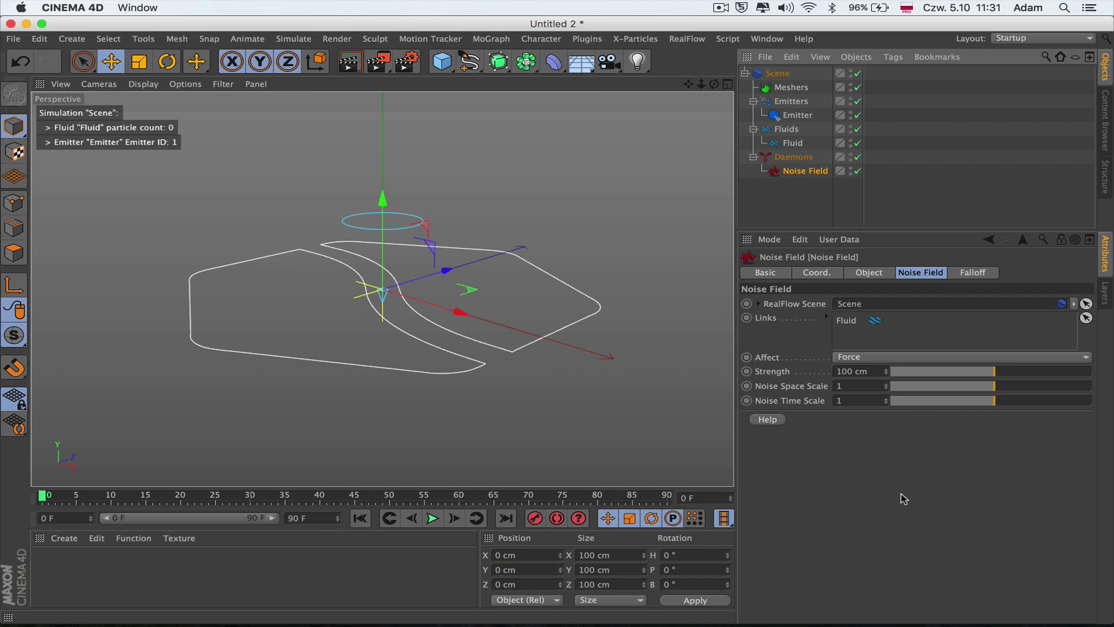
# Step: Examine the Noise Field's basic, coordinate, object and falloff settings and the available Affect options
pyautogui.click(766, 273)
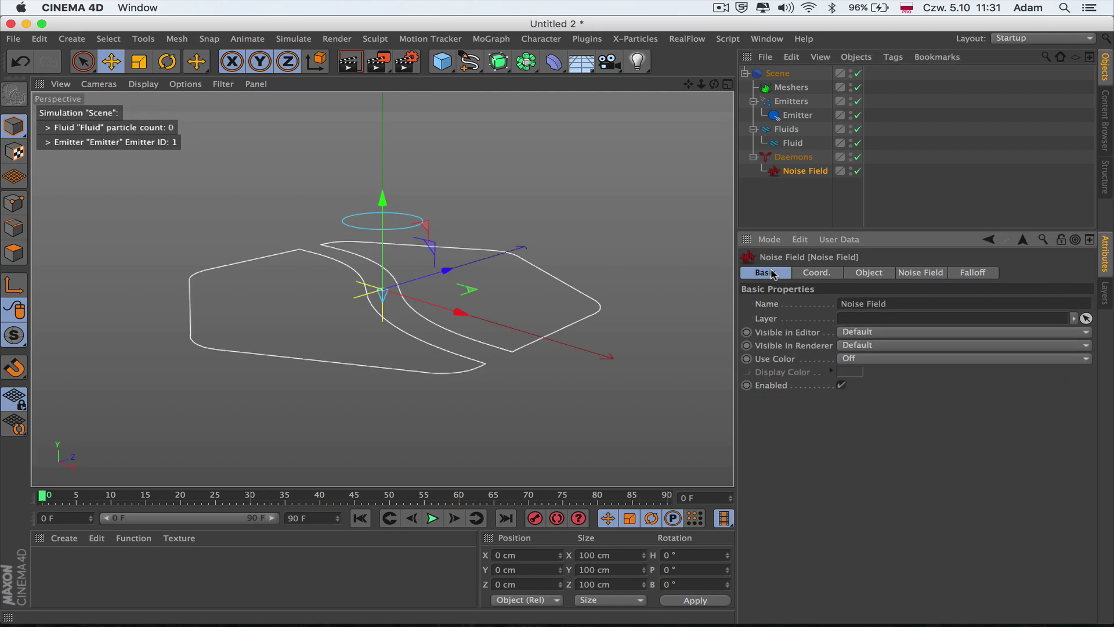
pyautogui.click(810, 274)
pyautogui.click(866, 274)
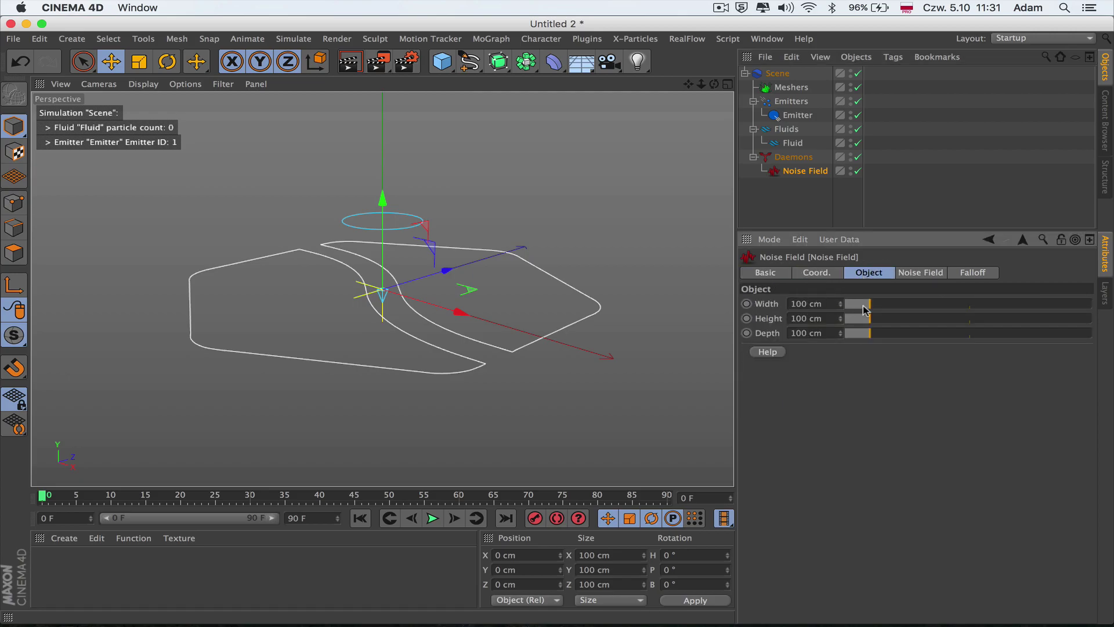
pyautogui.click(972, 271)
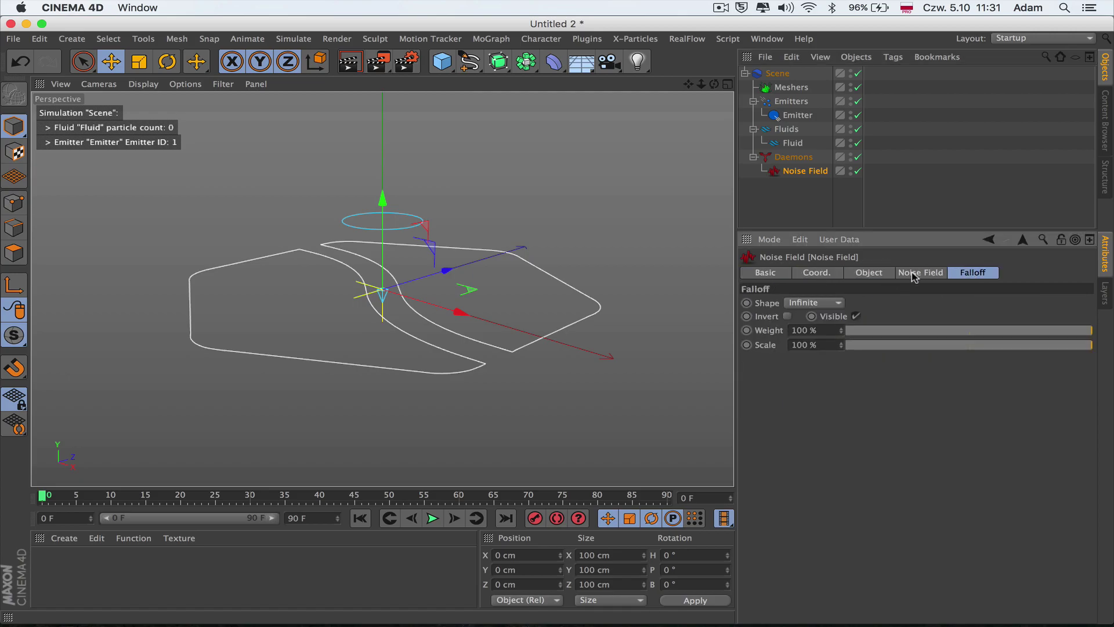
pyautogui.click(916, 274)
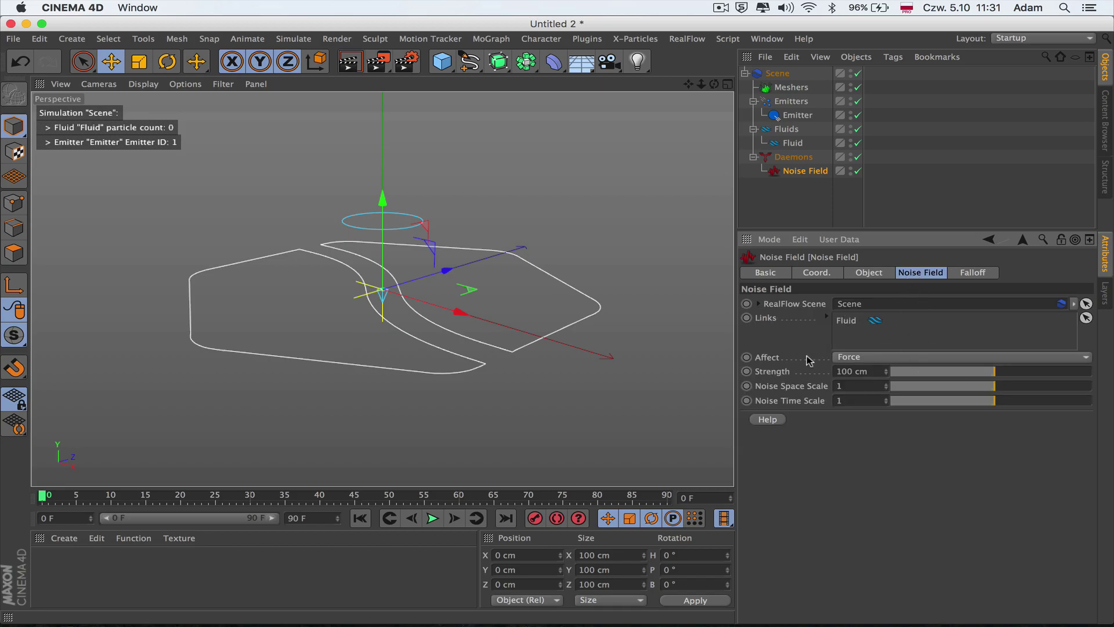
pyautogui.click(869, 357)
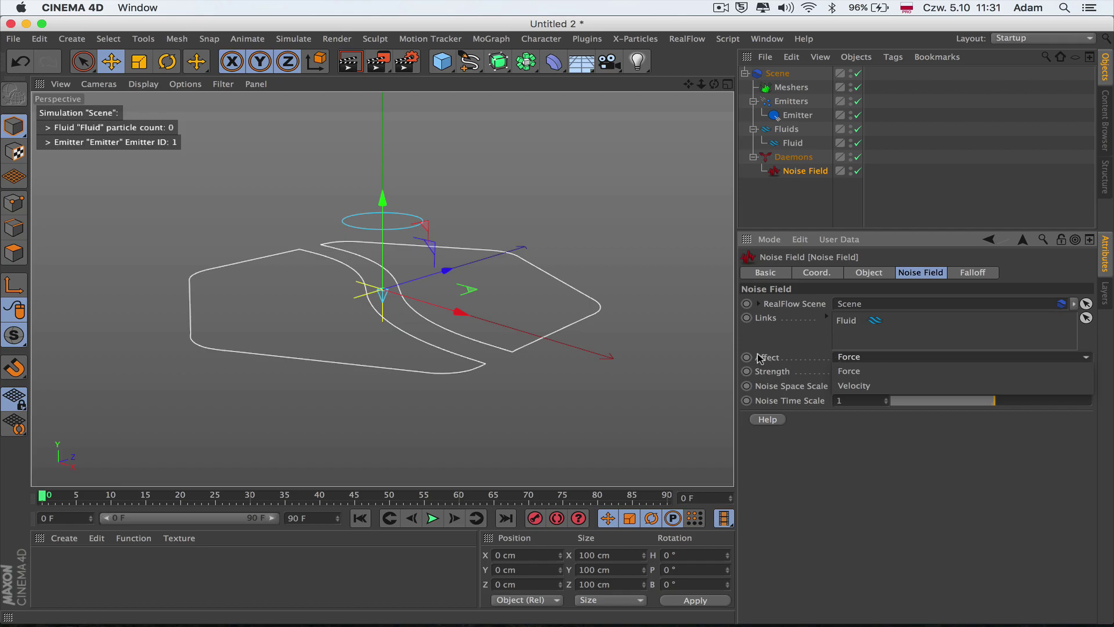
pyautogui.click(874, 358)
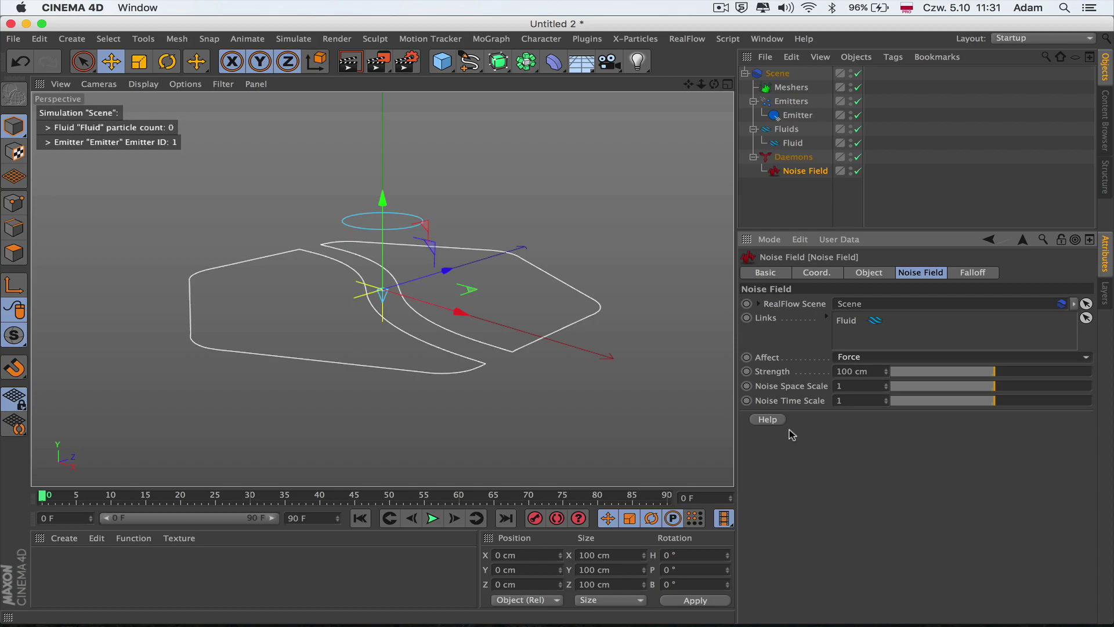
# Step: Play the fluid simulation with the Noise Field enabled
pyautogui.scroll(-3, 373, 291)
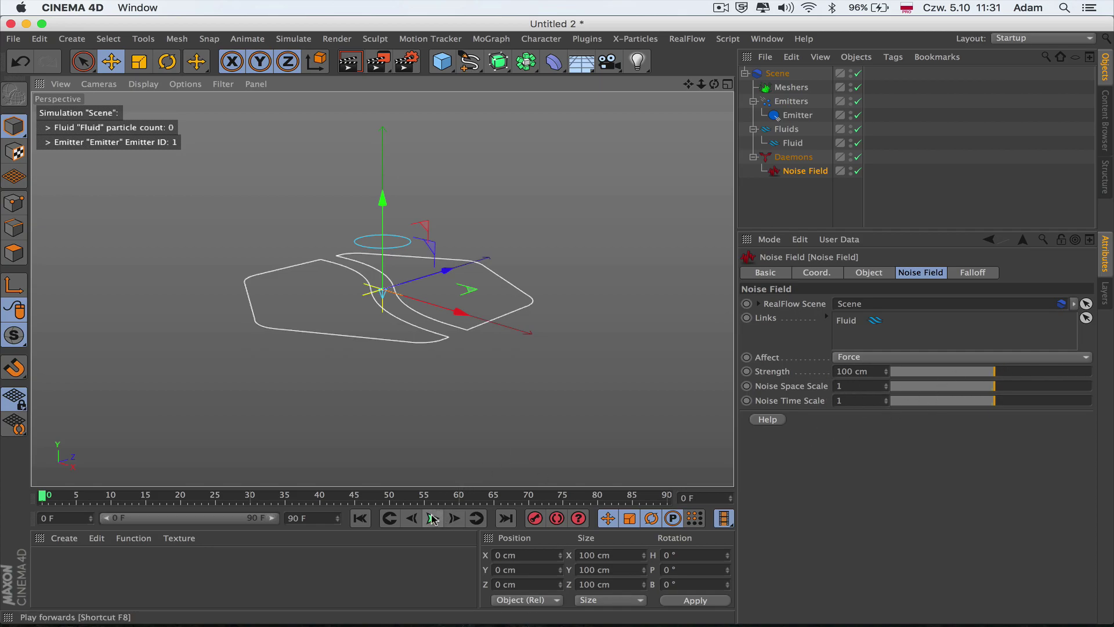
pyautogui.moveTo(689, 84); pyautogui.dragTo(692, 39)
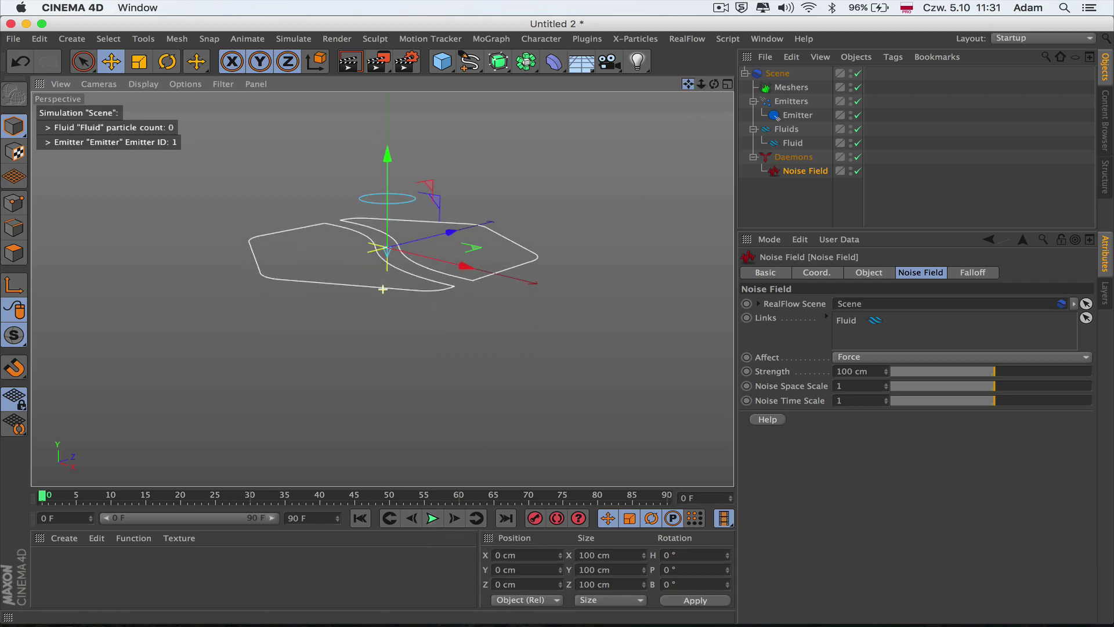
pyautogui.click(432, 518)
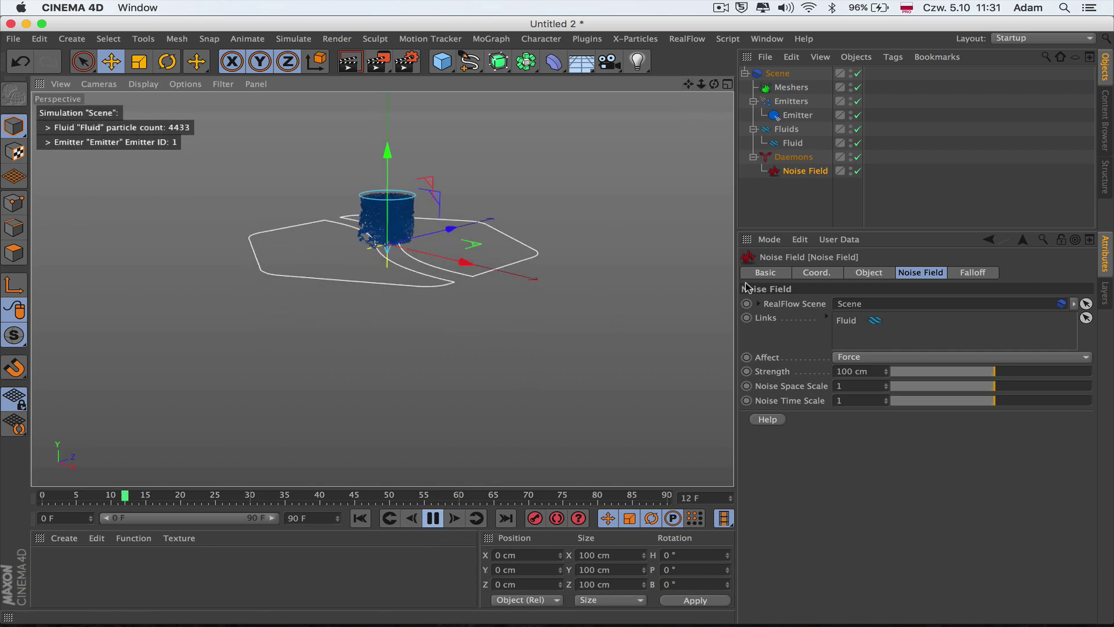
# Step: Compare the fluid with the Noise Field disabled and re-enabled, replaying the simulation from the first frame each time
pyautogui.click(858, 170)
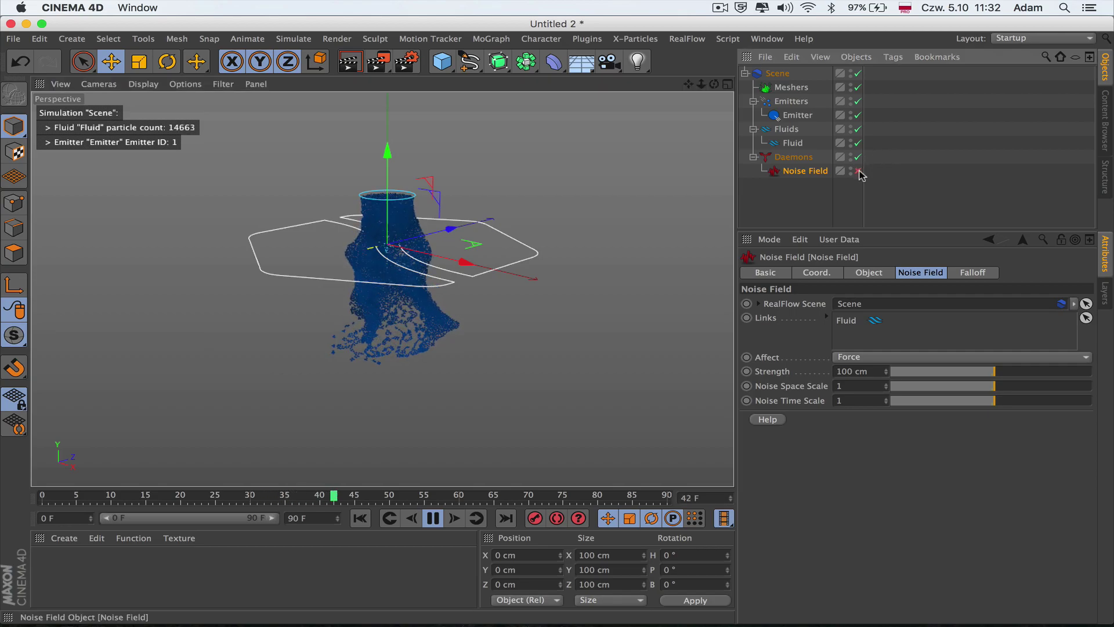
pyautogui.click(360, 519)
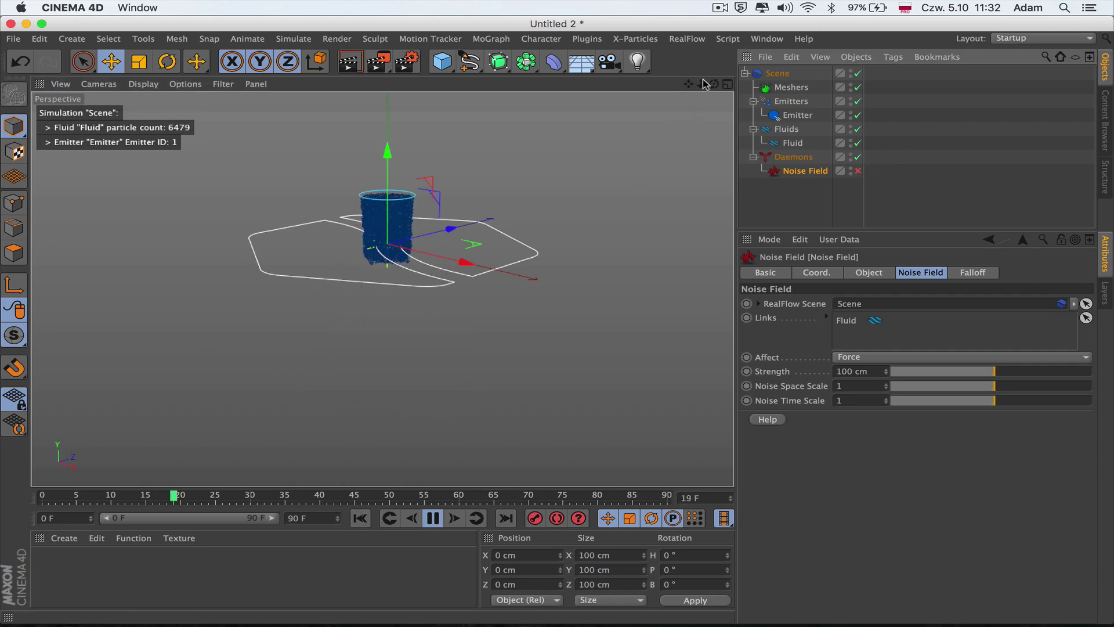
pyautogui.moveTo(702, 85)
pyautogui.mouseDown()
pyautogui.moveTo(673, 84)
pyautogui.moveTo(709, 84)
pyautogui.mouseUp()
pyautogui.click(857, 170)
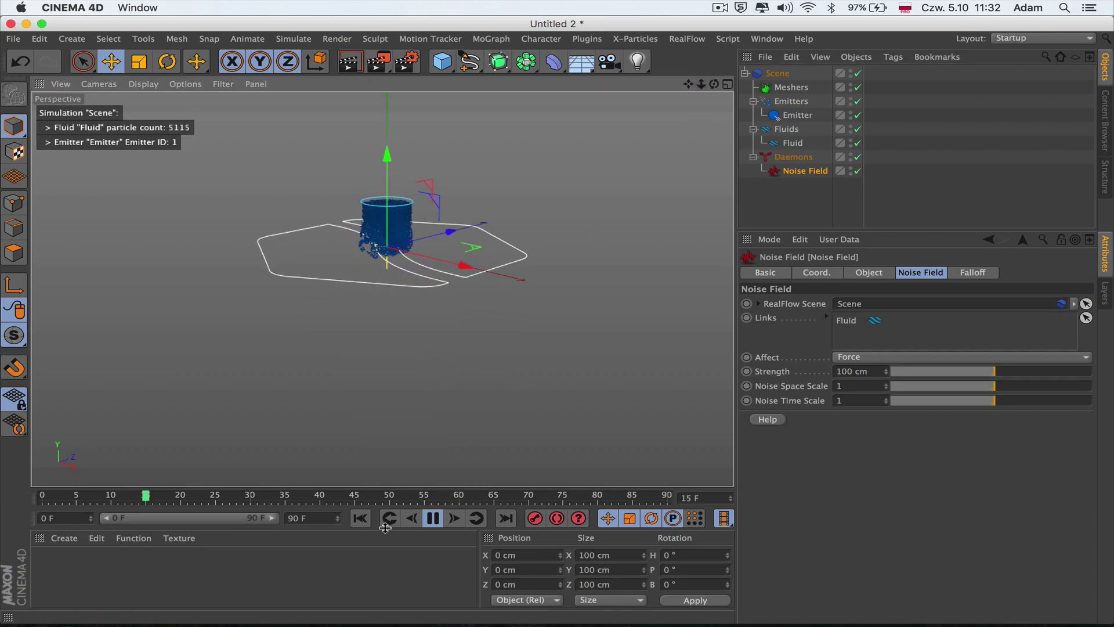
pyautogui.click(360, 518)
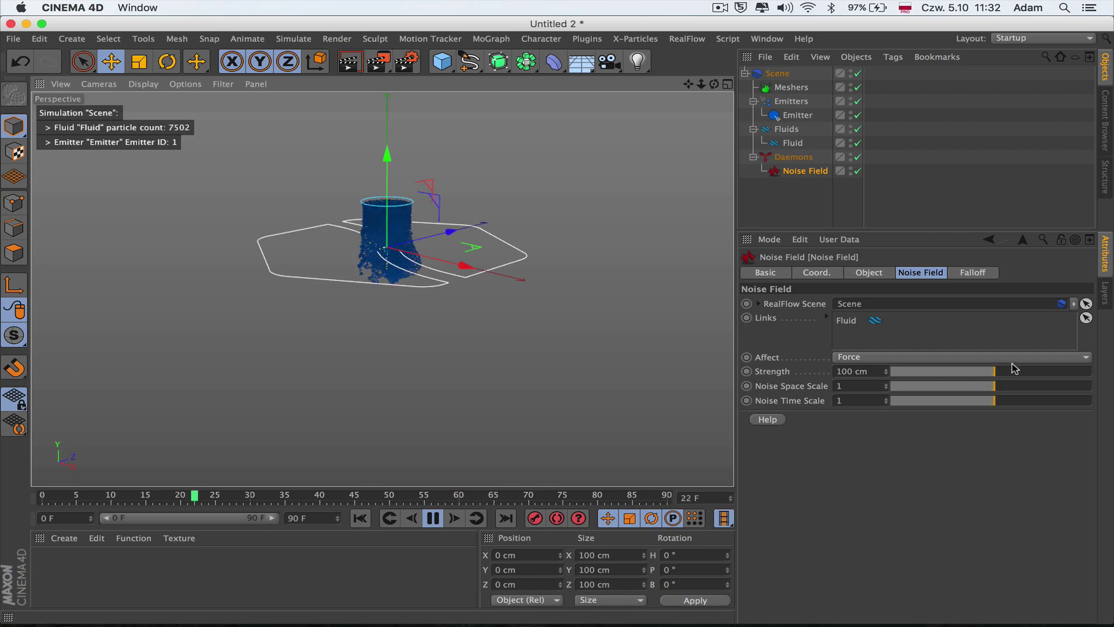
# Step: Try Noise Field Strength values of about 1431 cm and about -3950 cm during playback, and undo both changes
pyautogui.moveTo(979, 374); pyautogui.dragTo(1022, 372)
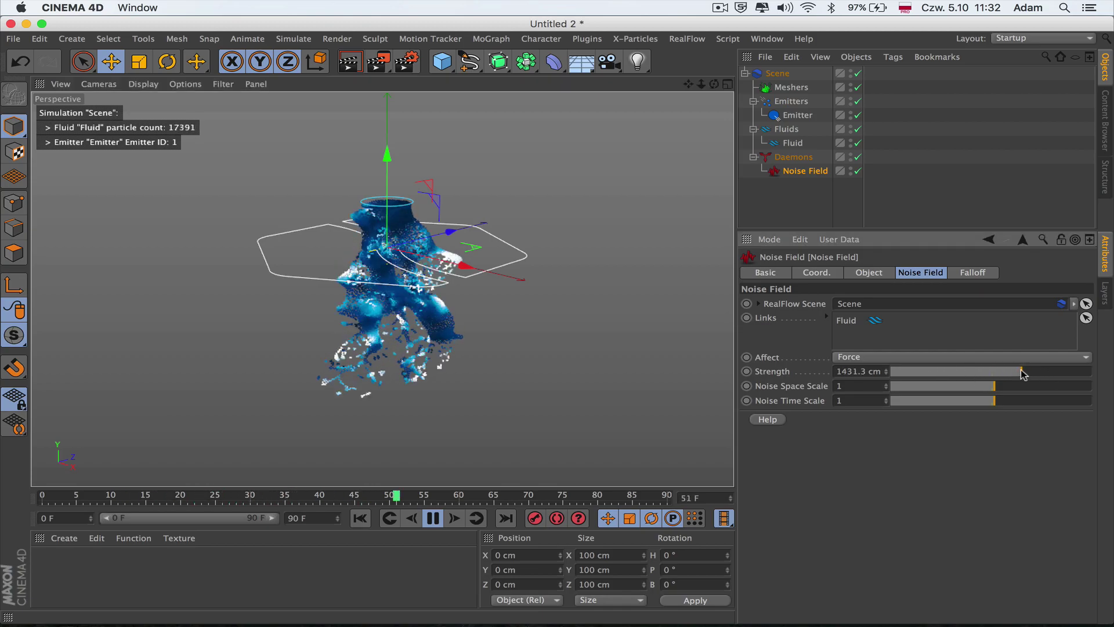
pyautogui.moveTo(933, 374); pyautogui.dragTo(911, 372)
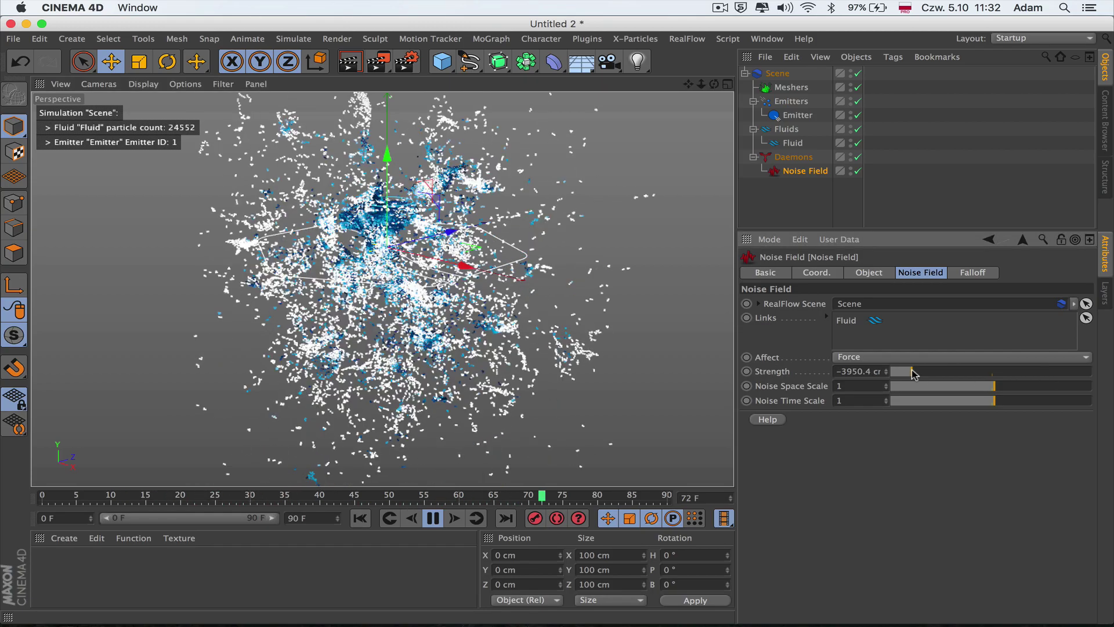
pyautogui.press('super+z')
pyautogui.press('super+z')
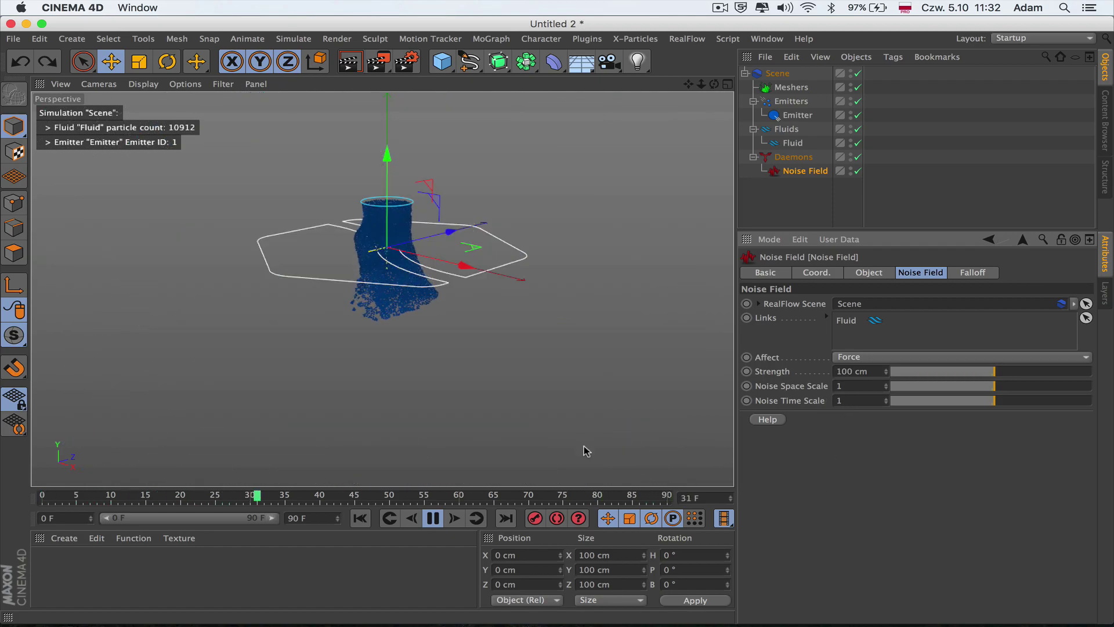
# Step: Stop playback and replay the simulation from the first frame
pyautogui.click(434, 517)
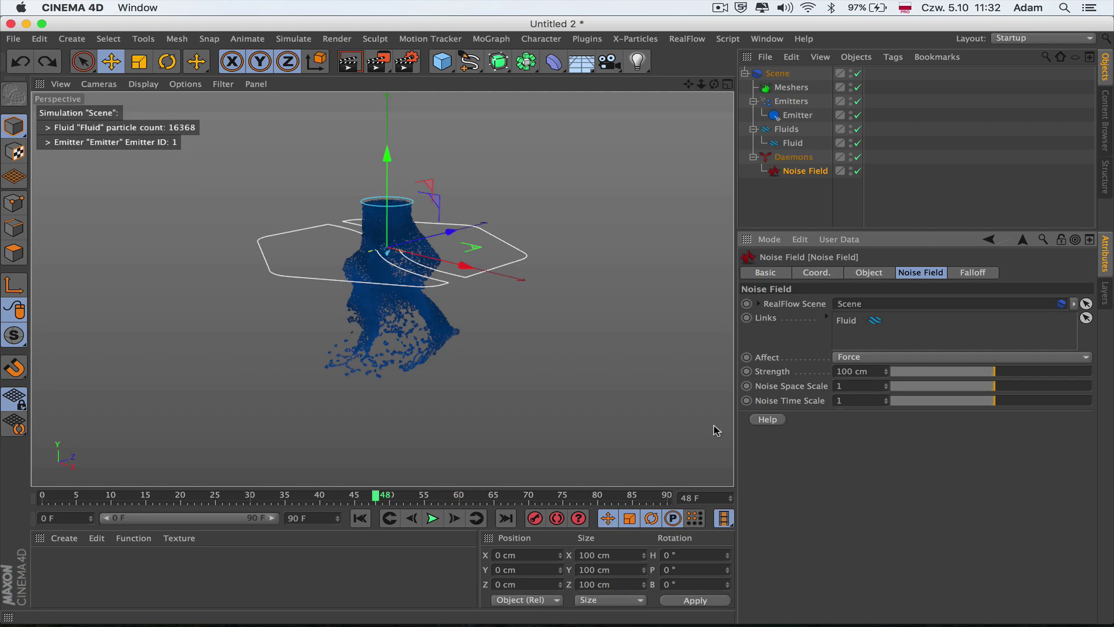
pyautogui.click(360, 517)
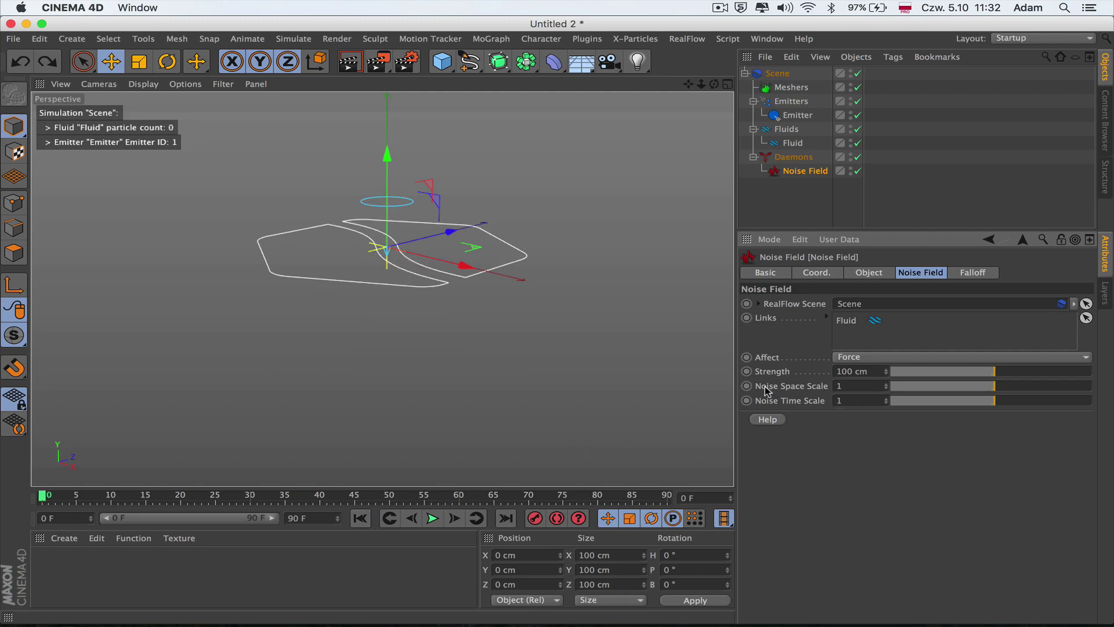
pyautogui.click(432, 517)
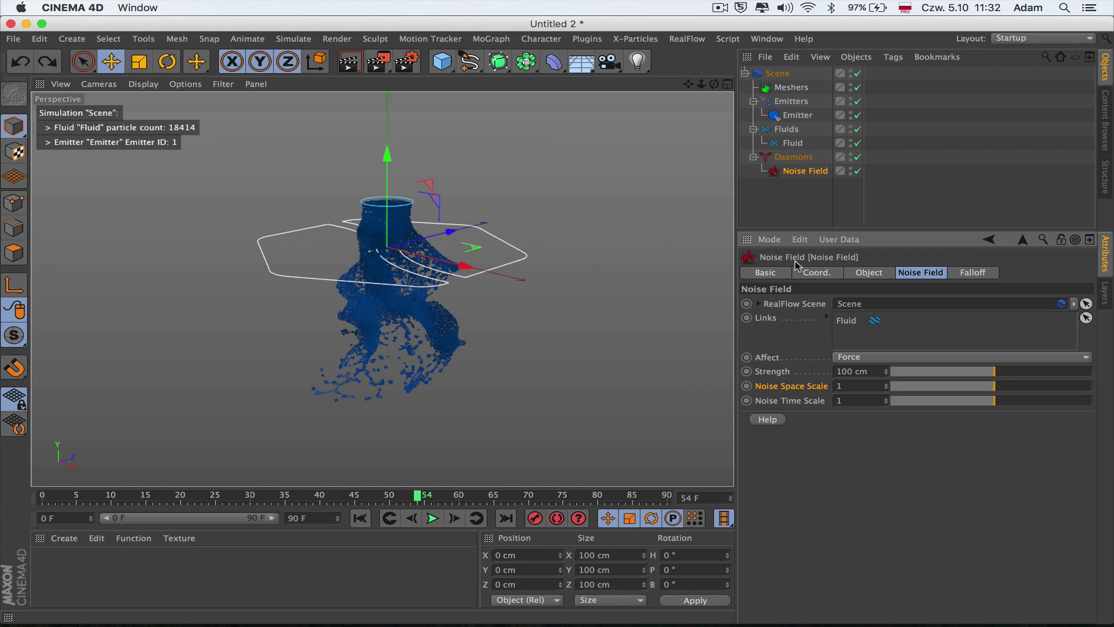
# Step: Switch to Safari to view the low, medium and high frequency wave diagram, and return to CINEMA 4D
pyautogui.hotkey('ctrl', 'Up')
pyautogui.click(418, 269)
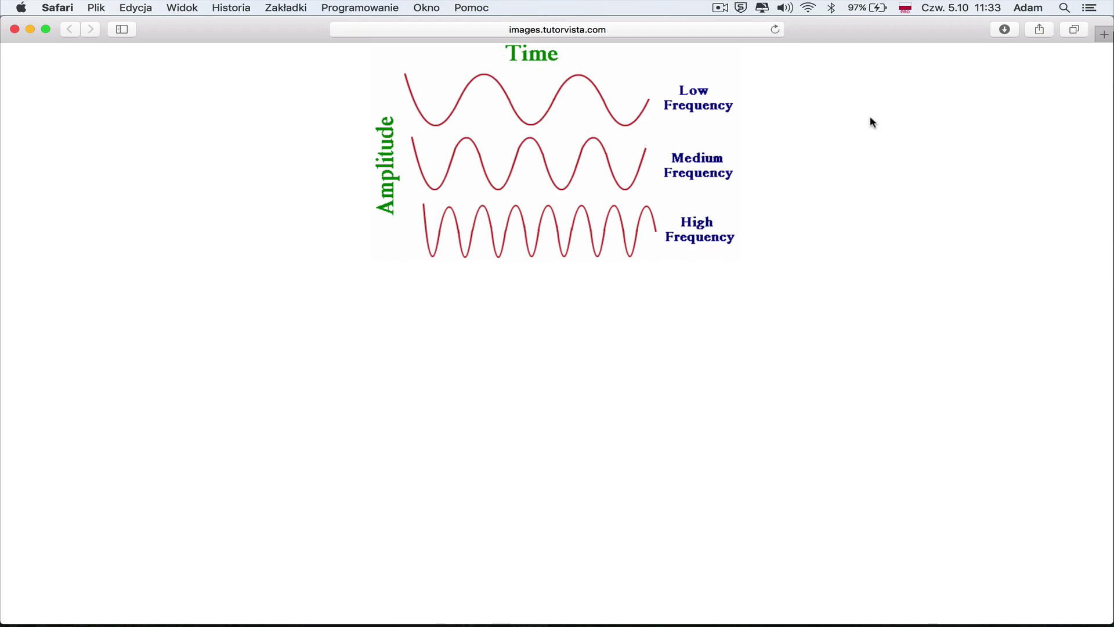
pyautogui.hotkey('ctrl', 'Up')
pyautogui.click(862, 272)
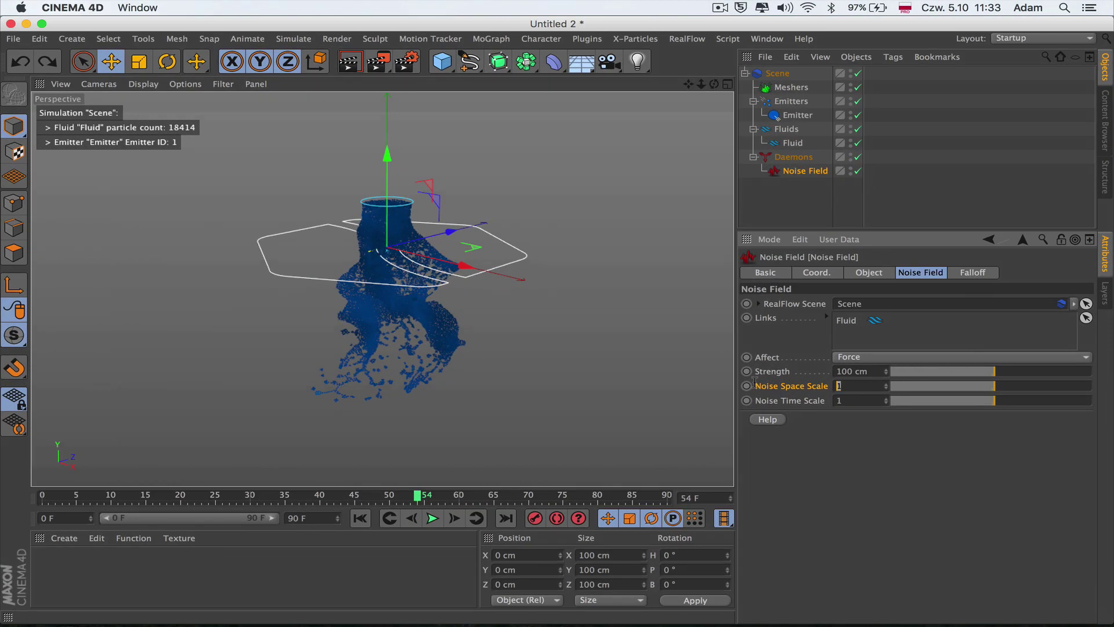
# Step: Set the Noise Field's Noise Space Scale to 0.2 and replay the simulation from the first frame
pyautogui.write('0,2')
pyautogui.press('Return')
pyautogui.click(359, 517)
pyautogui.click(432, 518)
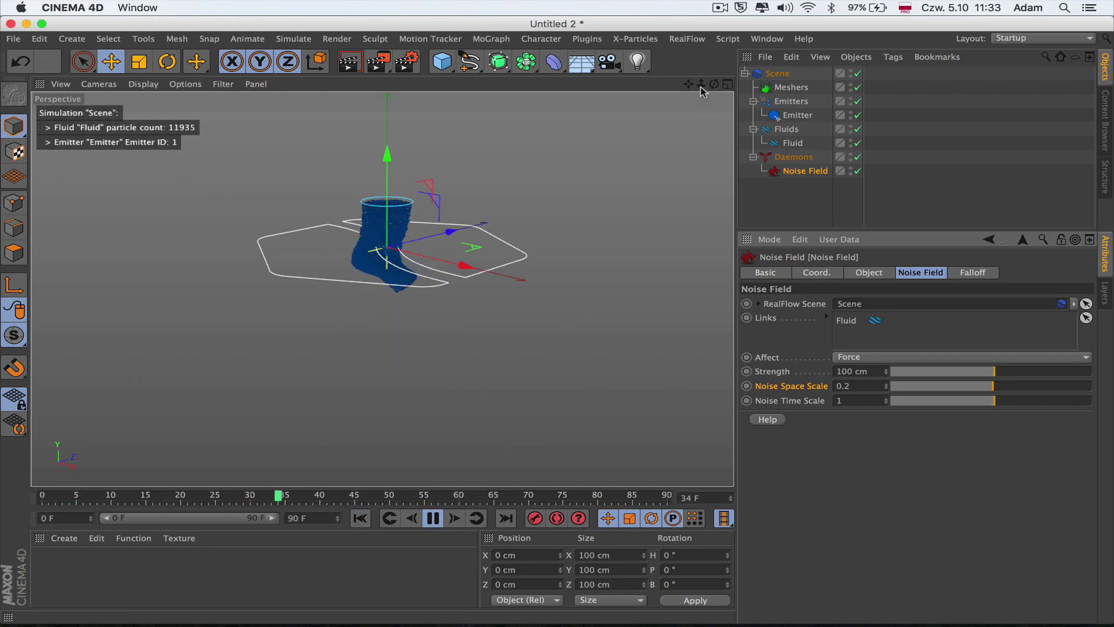
pyautogui.moveTo(701, 84); pyautogui.dragTo(707, 65)
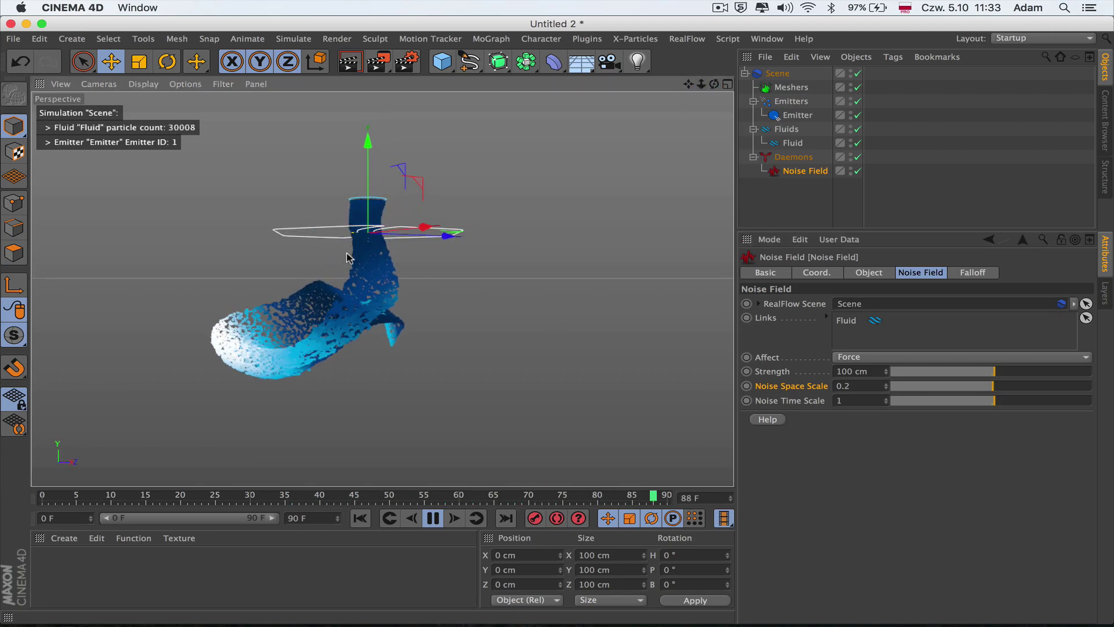
pyautogui.click(432, 517)
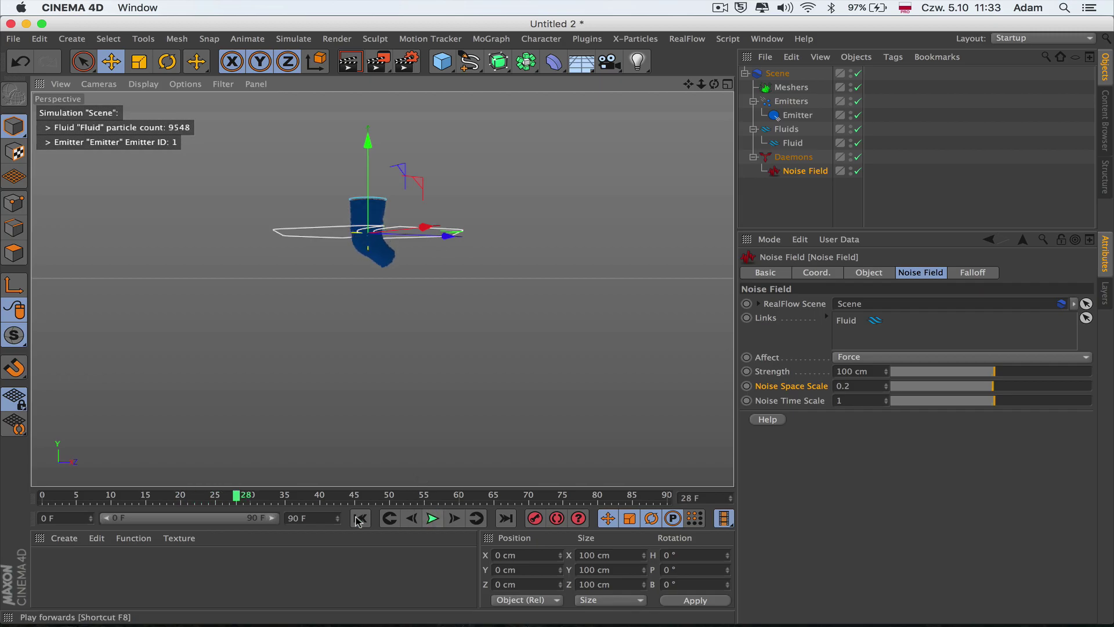
# Step: Extend the timeline's end frame to 200 F, and play the simulation past frame 120 before stopping it
pyautogui.moveTo(309, 518); pyautogui.dragTo(275, 518)
pyautogui.write('200')
pyautogui.press('Return')
pyautogui.click(432, 517)
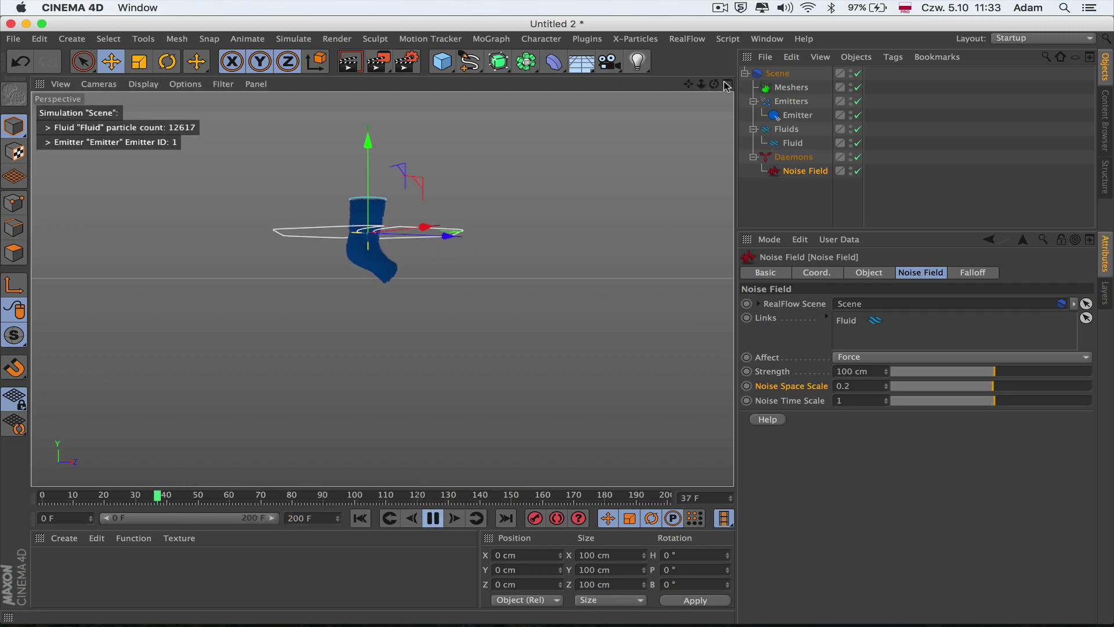
pyautogui.moveTo(714, 84)
pyautogui.mouseDown()
pyautogui.moveTo(697, 133)
pyautogui.moveTo(714, 99)
pyautogui.moveTo(740, 145)
pyautogui.moveTo(726, 69)
pyautogui.moveTo(717, 113)
pyautogui.moveTo(734, 87)
pyautogui.mouseUp()
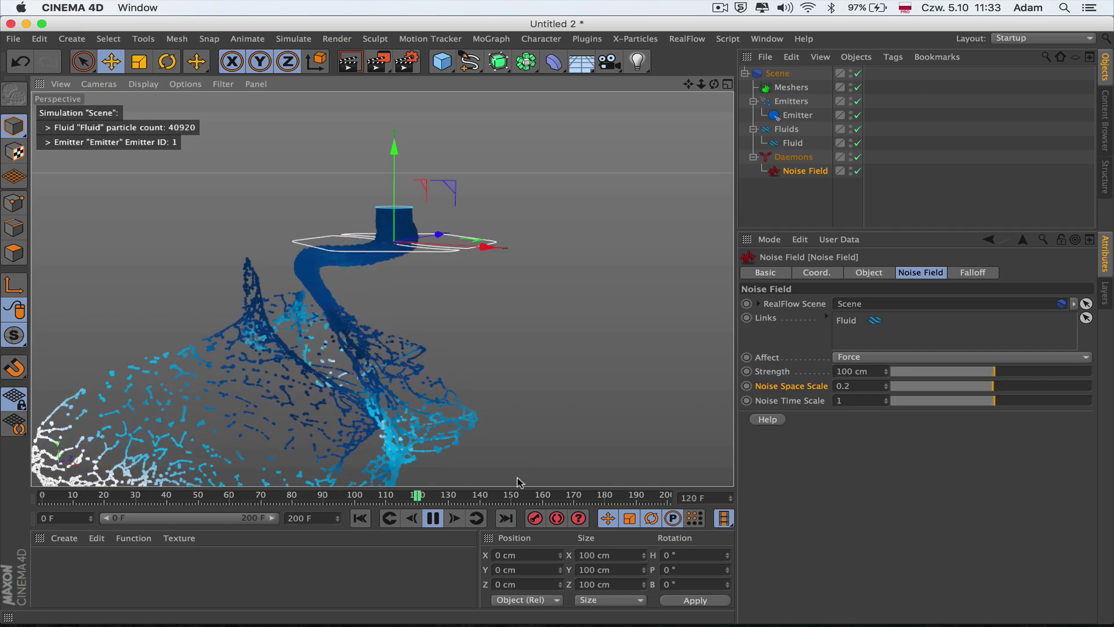
pyautogui.click(437, 518)
# Step: Switch back to Safari to examine the wave frequency diagram again
pyautogui.hotkey('ctrl', 'Up')
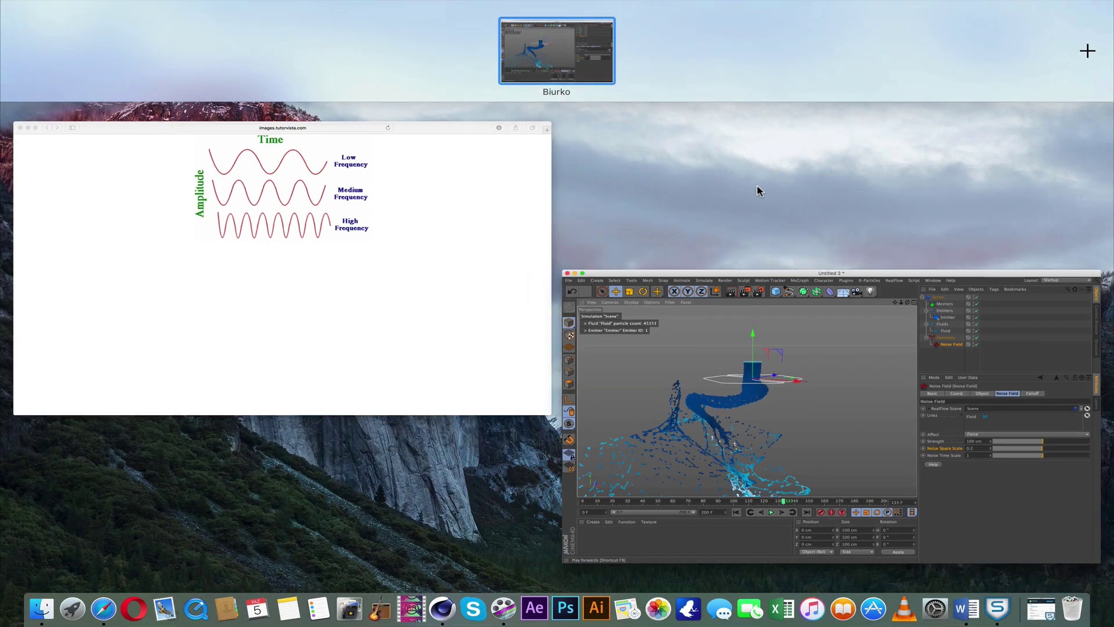
pyautogui.click(530, 254)
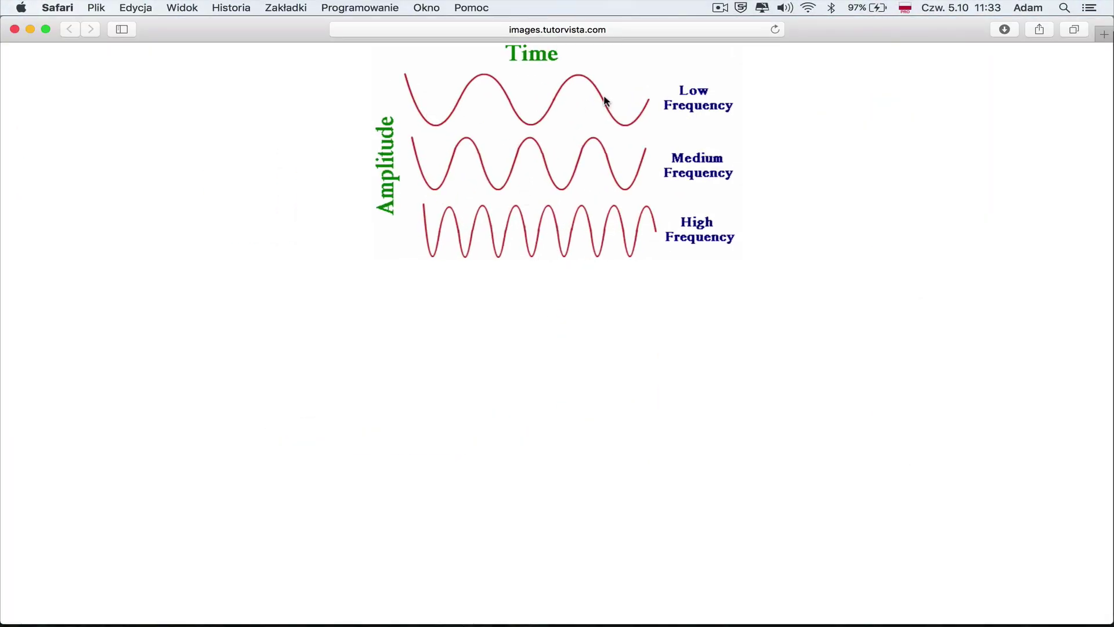
# Step: Return to CINEMA 4D, set the Noise Field's Noise Space Scale to 10, and replay the simulation from the first frame
pyautogui.hotkey('ctrl', 'Up')
pyautogui.click(836, 299)
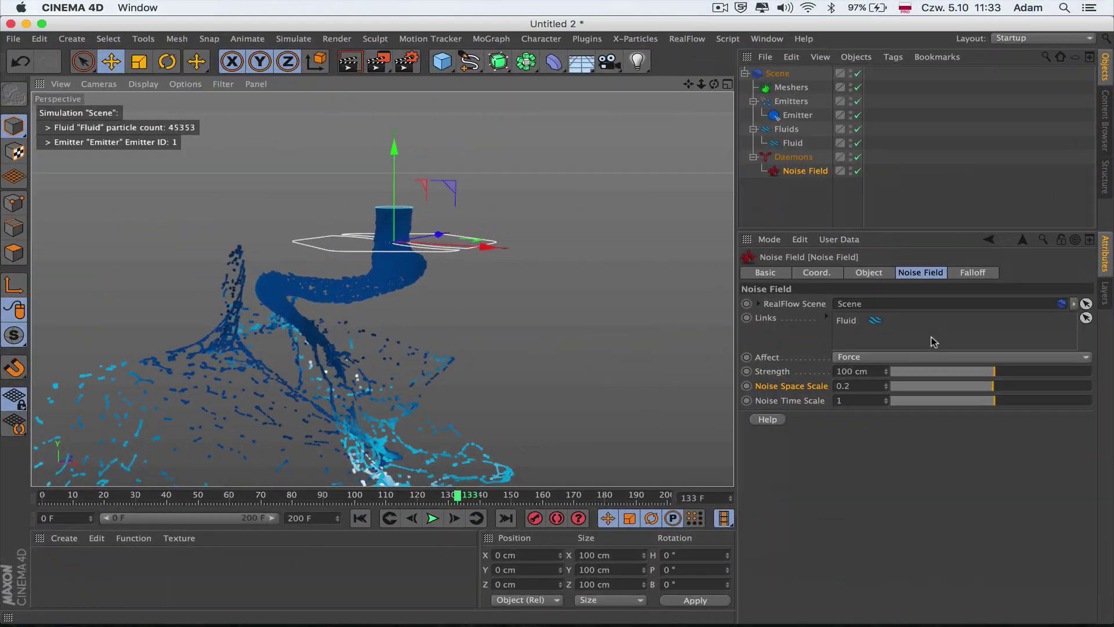
pyautogui.click(859, 387)
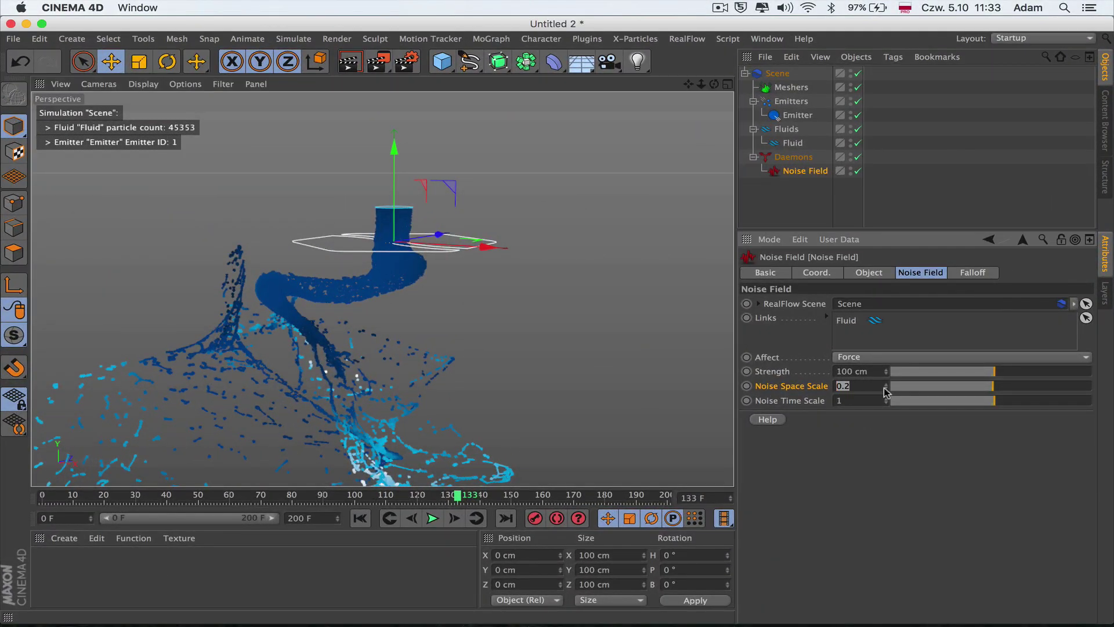
pyautogui.write('10')
pyautogui.press('Return')
pyautogui.click(360, 518)
pyautogui.click(432, 519)
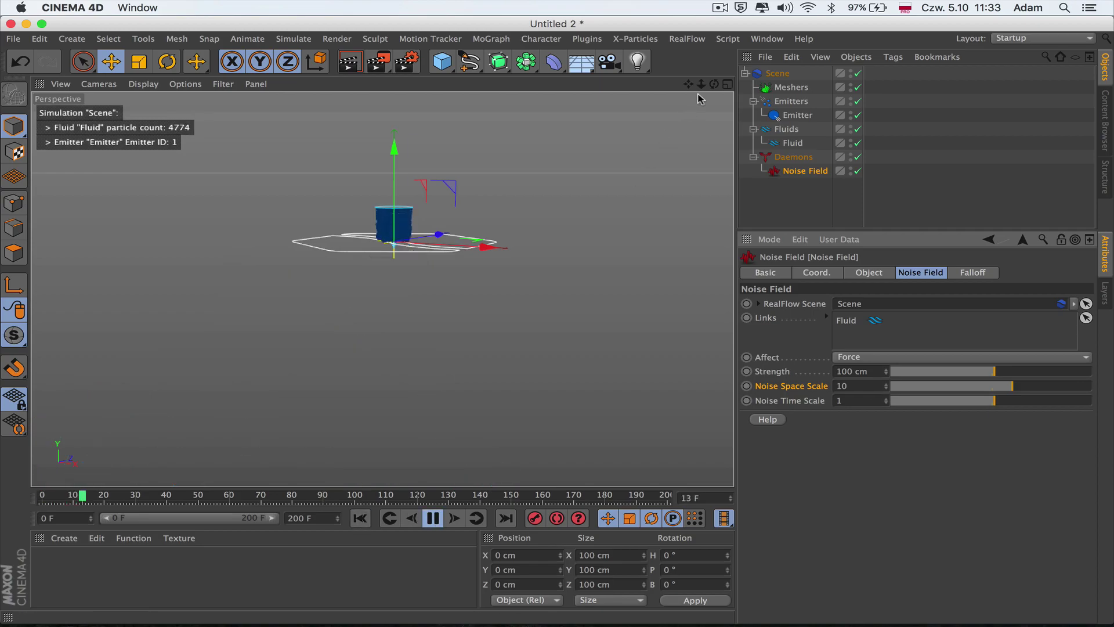
pyautogui.scroll(-2, 383, 289)
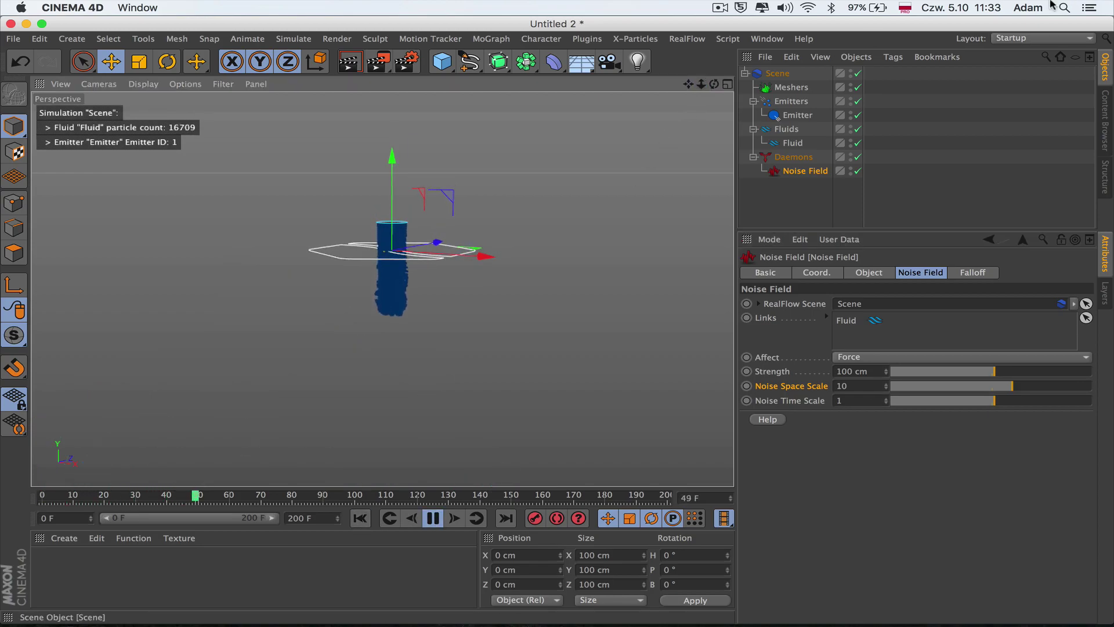
# Step: Switch to Safari to examine the high frequency wave, and return to CINEMA 4D to watch and stop the simulation
pyautogui.hotkey('ctrl', 'Up')
pyautogui.click(462, 233)
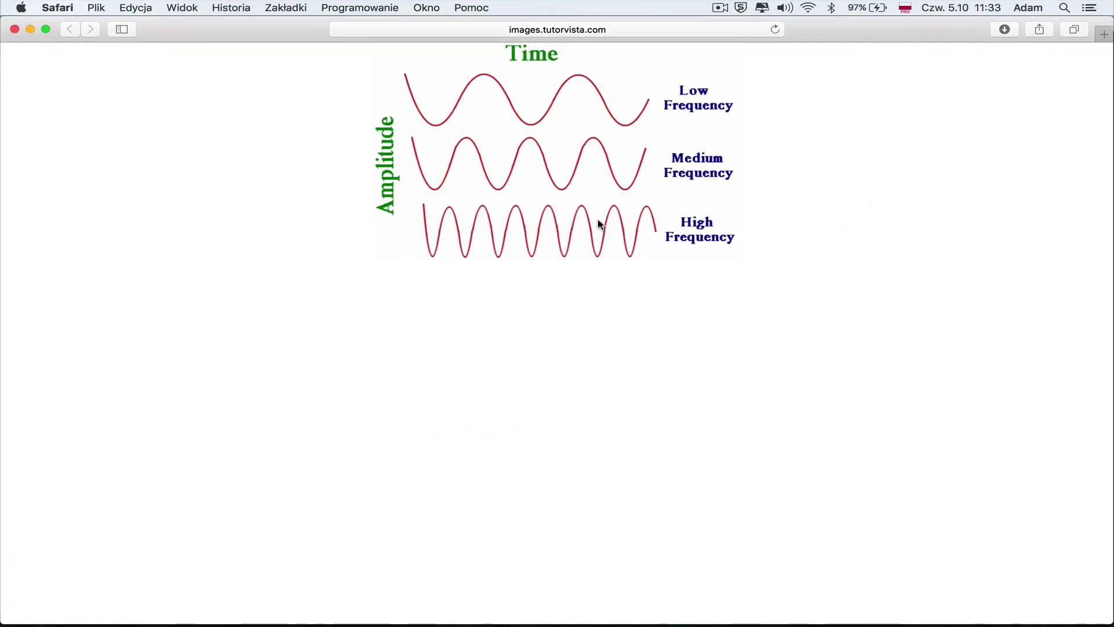
pyautogui.hotkey('ctrl', 'Up')
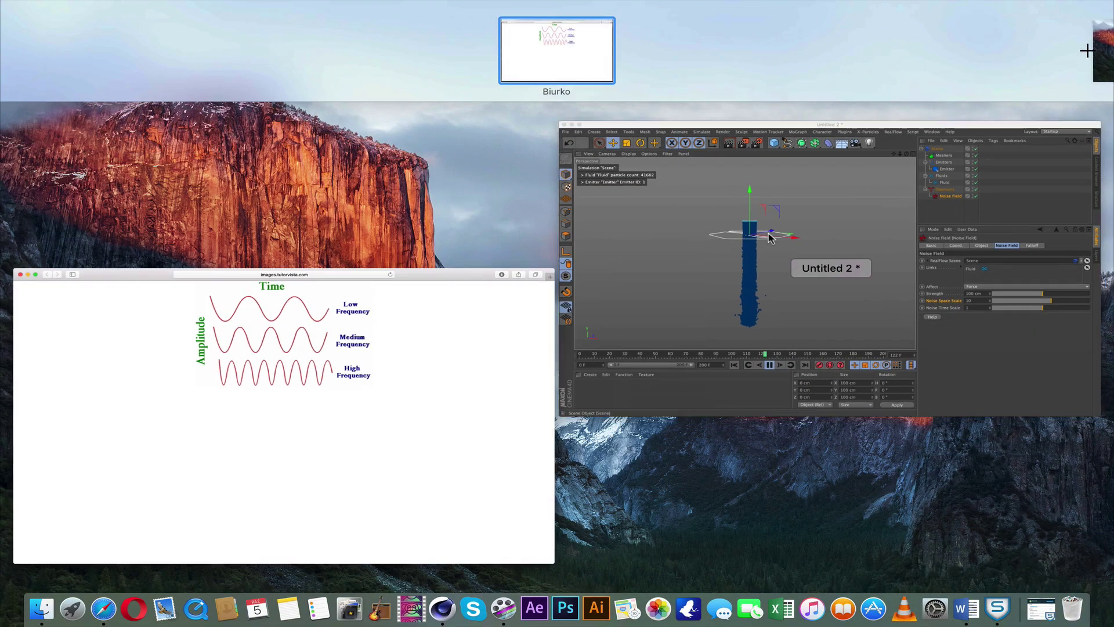
pyautogui.click(741, 290)
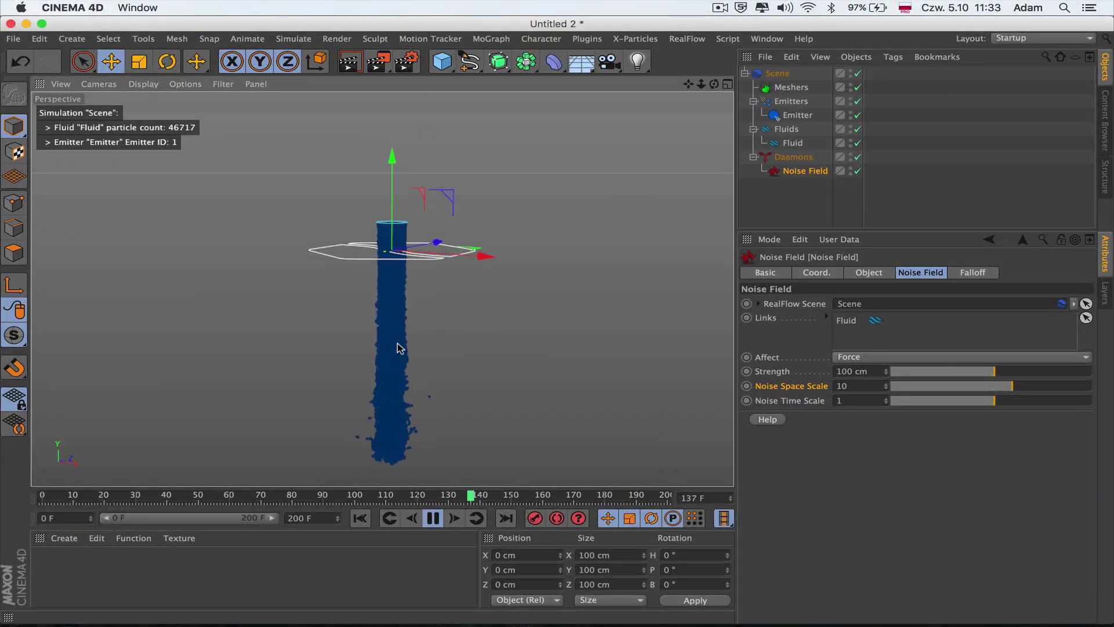
pyautogui.click(434, 519)
# Step: Set the Noise Space Scale to 0.4, play the simulation from the first frame past frame 100, and rewind it
pyautogui.click(854, 385)
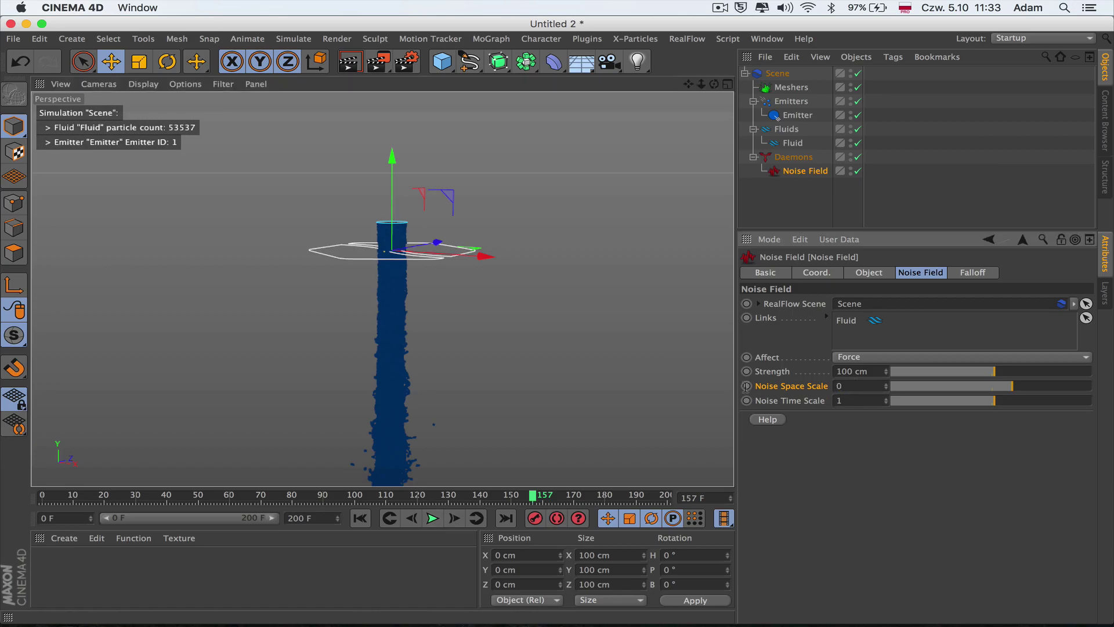
pyautogui.click(360, 518)
pyautogui.click(432, 518)
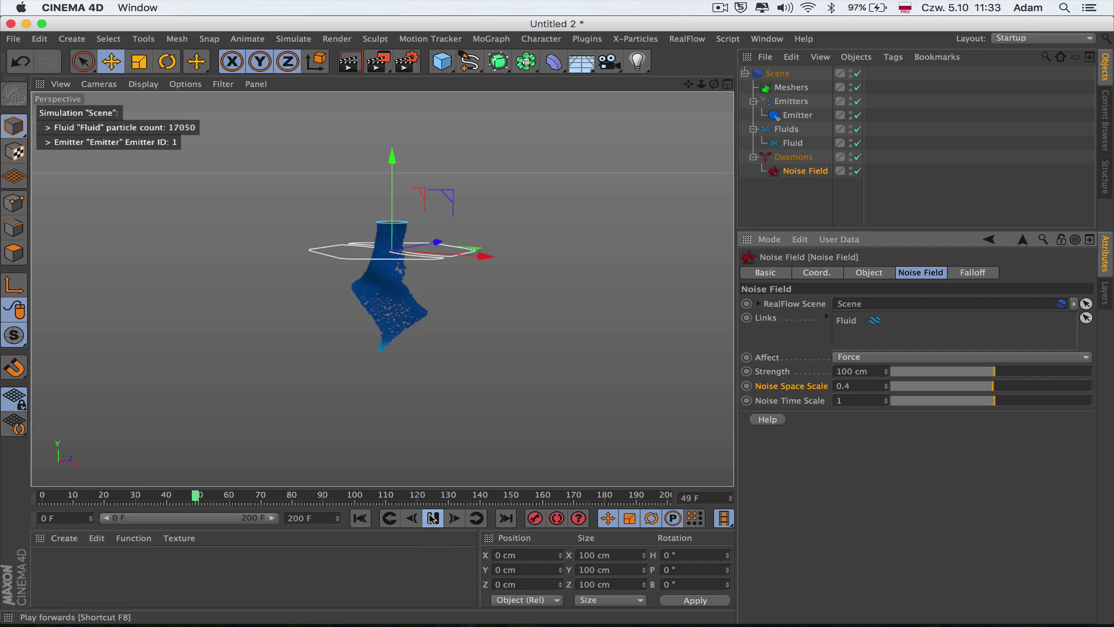
pyautogui.moveTo(714, 84)
pyautogui.mouseDown()
pyautogui.moveTo(702, 107)
pyautogui.moveTo(732, 104)
pyautogui.moveTo(720, 87)
pyautogui.moveTo(705, 93)
pyautogui.moveTo(715, 83)
pyautogui.mouseUp()
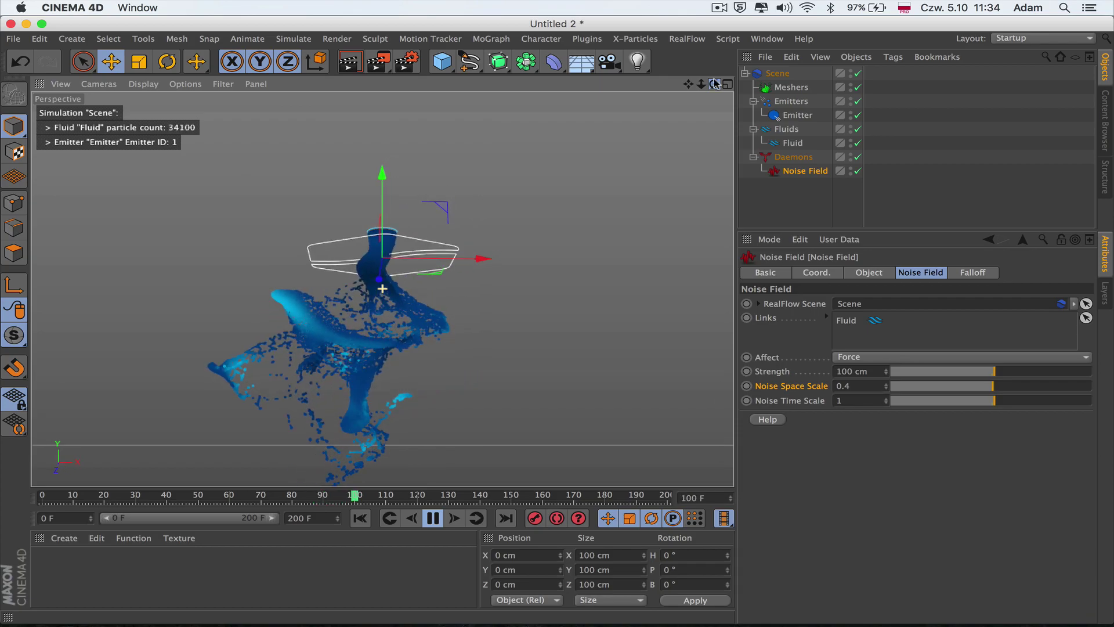
pyautogui.click(433, 518)
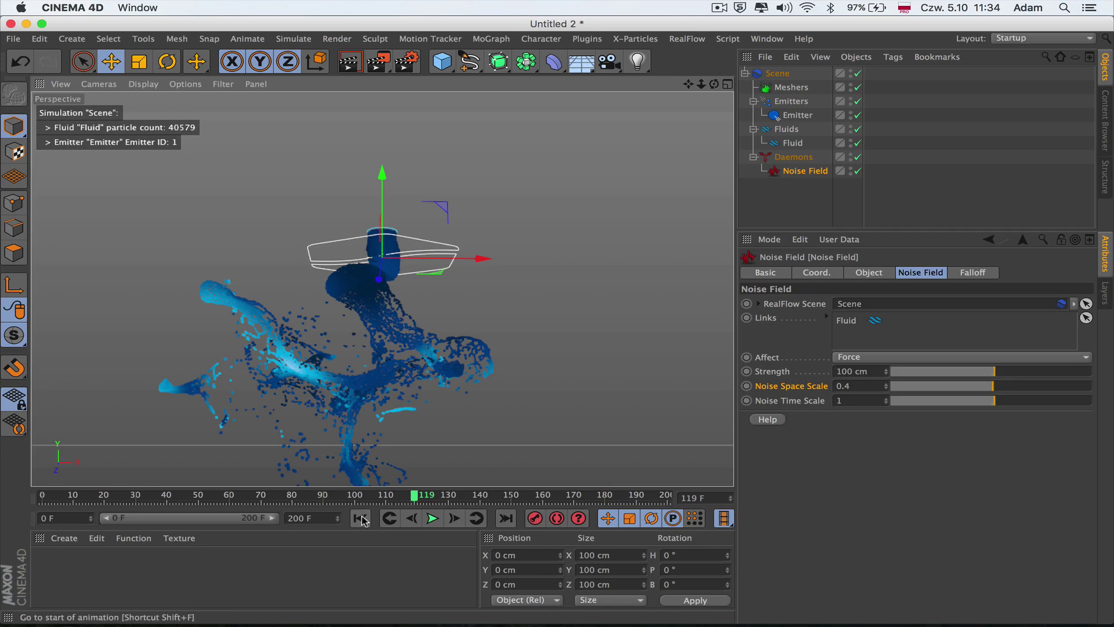
pyautogui.hotkey('shift', 'f')
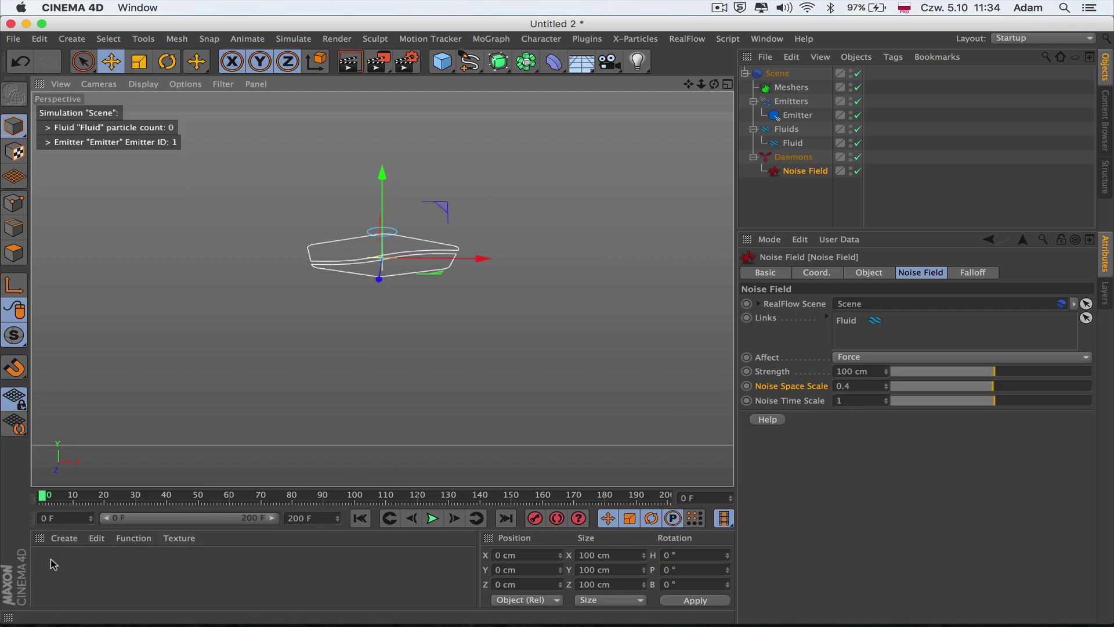
# Step: Create a new material with Reflectance disabled, load a Noise shader as its Color texture, and open the shader's properties
pyautogui.doubleClick(58, 573)
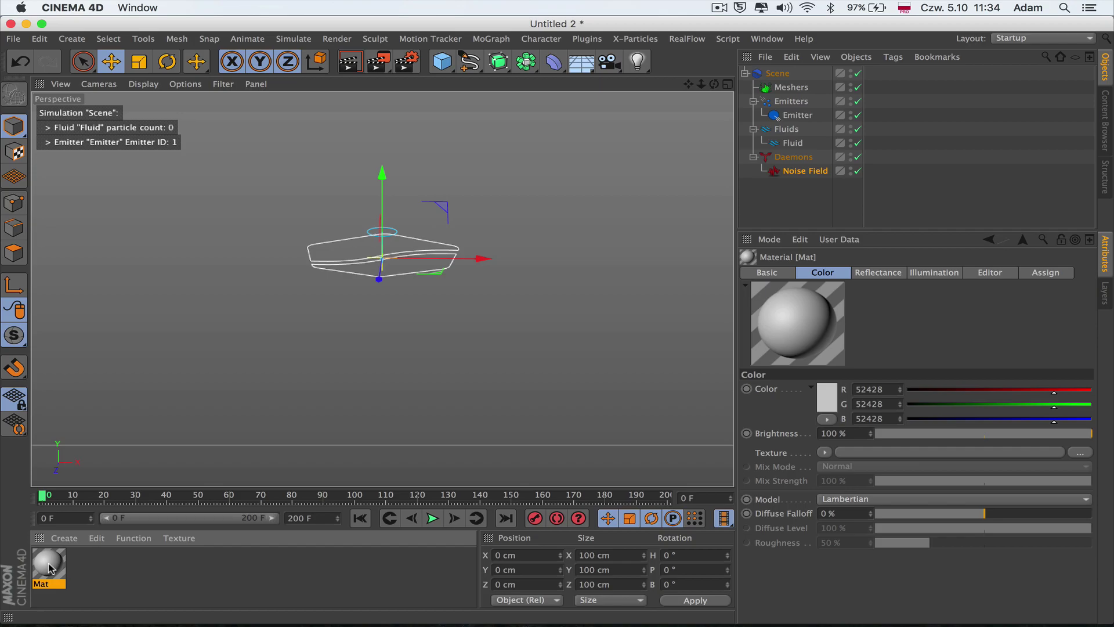
pyautogui.doubleClick(49, 564)
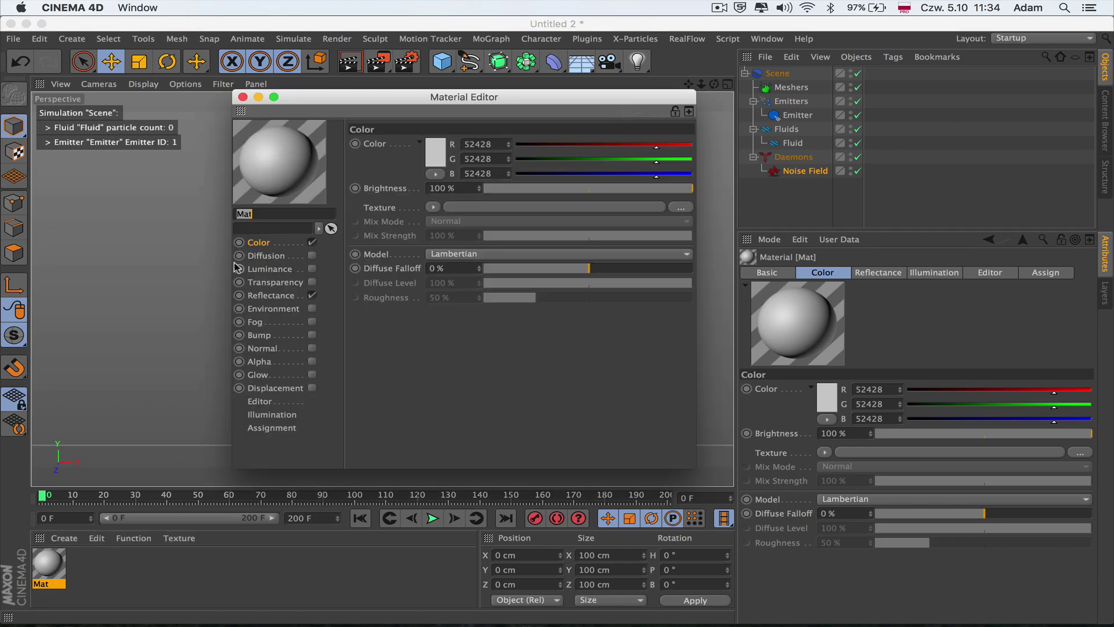
pyautogui.click(312, 295)
pyautogui.click(432, 208)
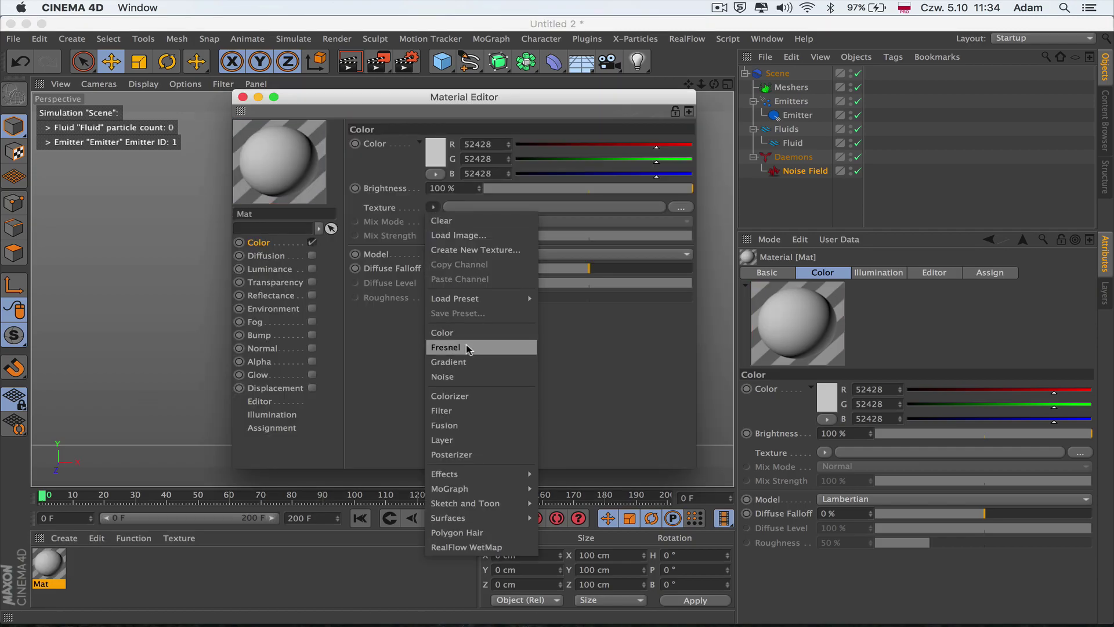
pyautogui.click(464, 377)
pyautogui.click(504, 207)
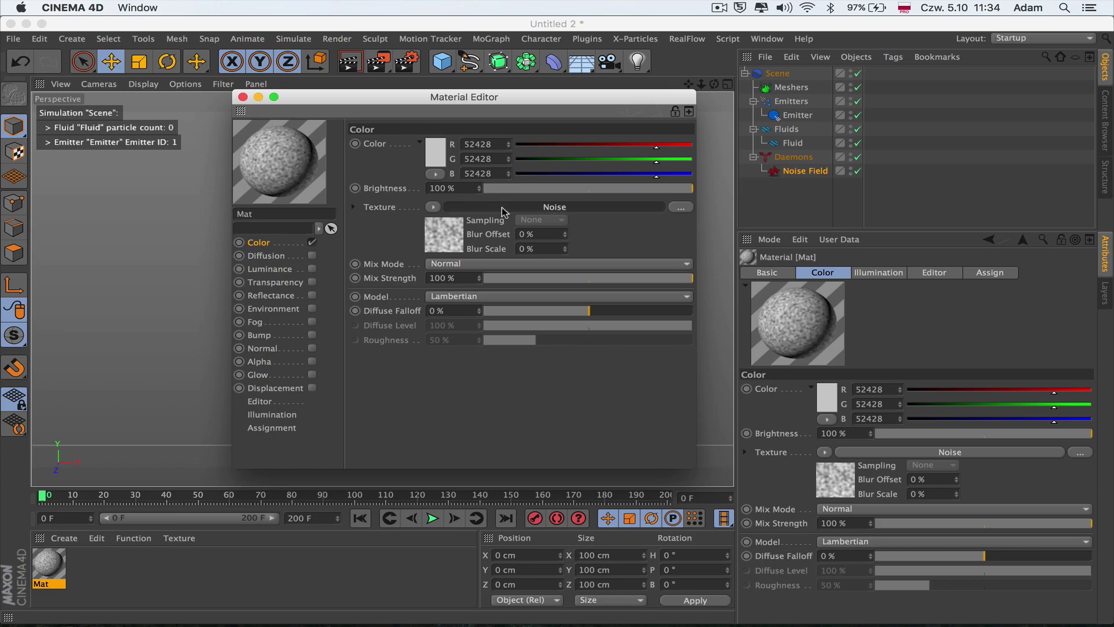
# Step: Show the Noise Field's settings beside the Material Editor, and give the Noise shader Animation Speed 1 with an animated preview
pyautogui.moveTo(365, 97); pyautogui.dragTo(220, 225)
pyautogui.click(803, 171)
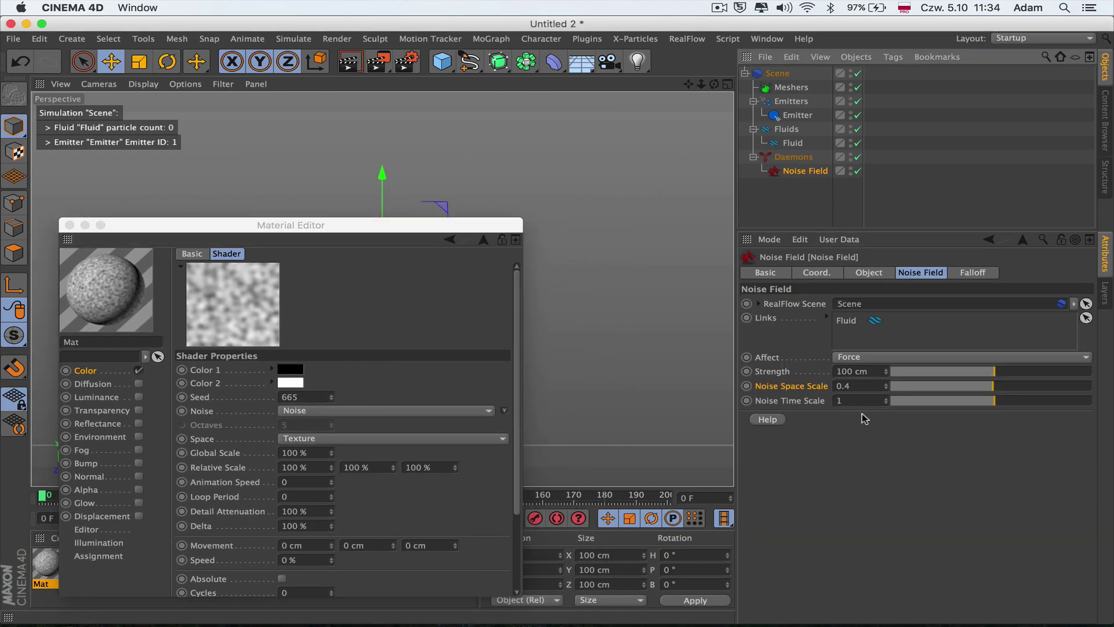
pyautogui.moveTo(398, 223); pyautogui.dragTo(383, 258)
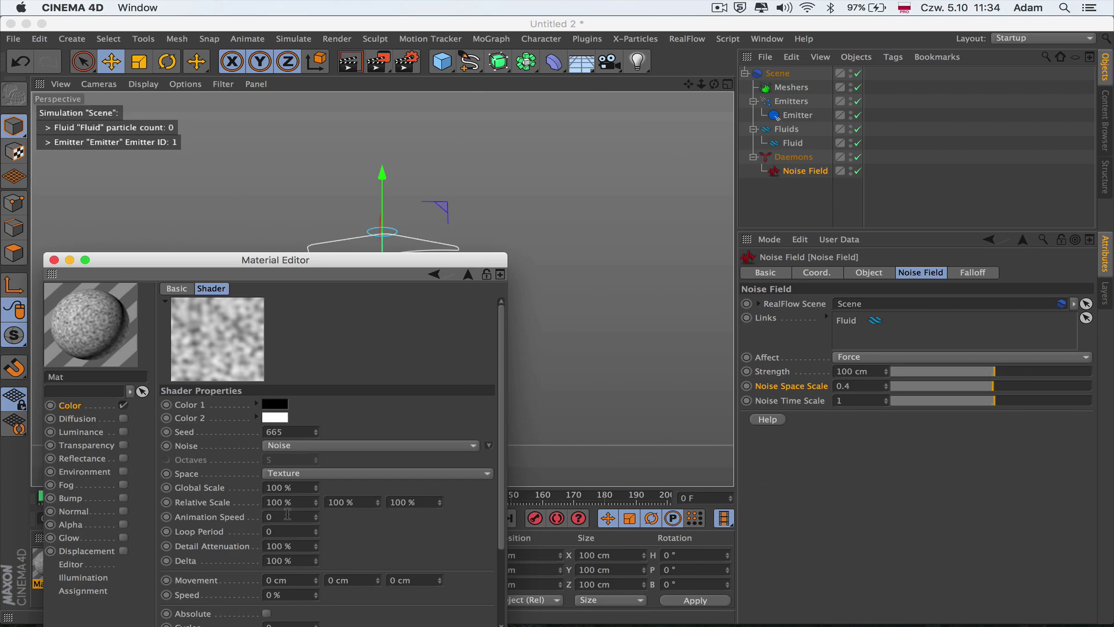
pyautogui.press('Return')
pyautogui.click(202, 332)
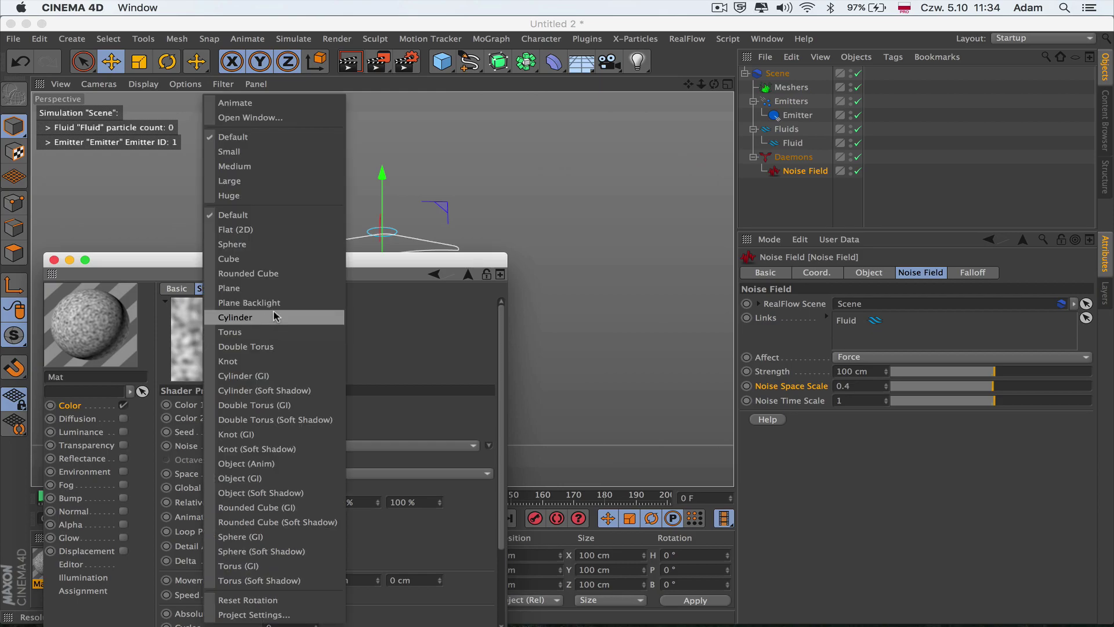
pyautogui.click(212, 100)
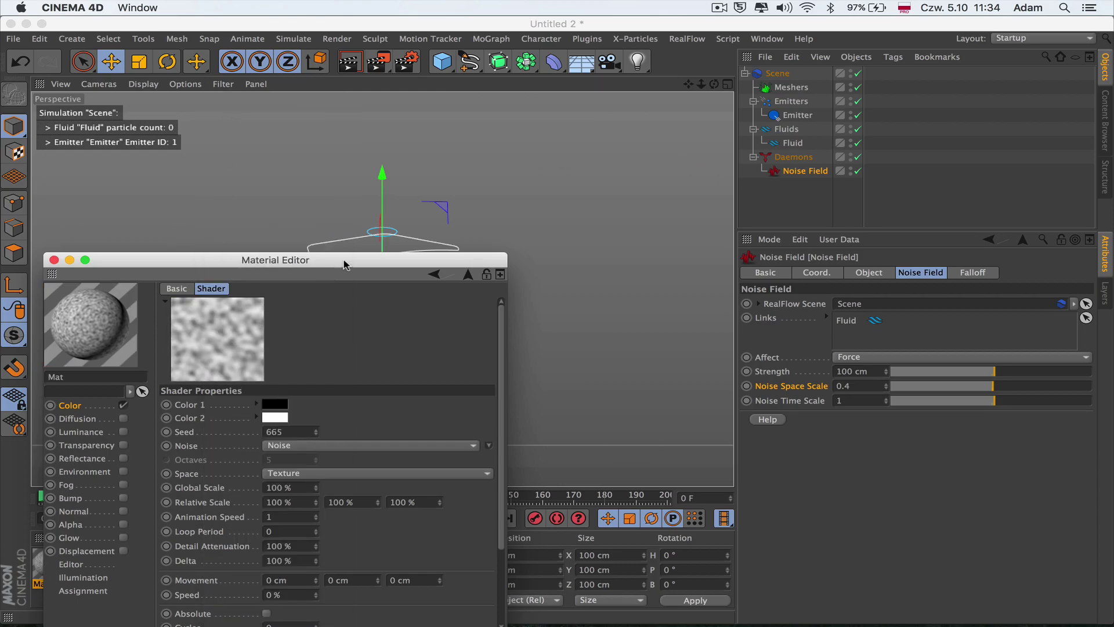
# Step: Play the fluid simulation beside the animated noise preview, and set the Noise Field's Noise Time Scale to 3
pyautogui.moveTo(443, 262); pyautogui.dragTo(355, 288)
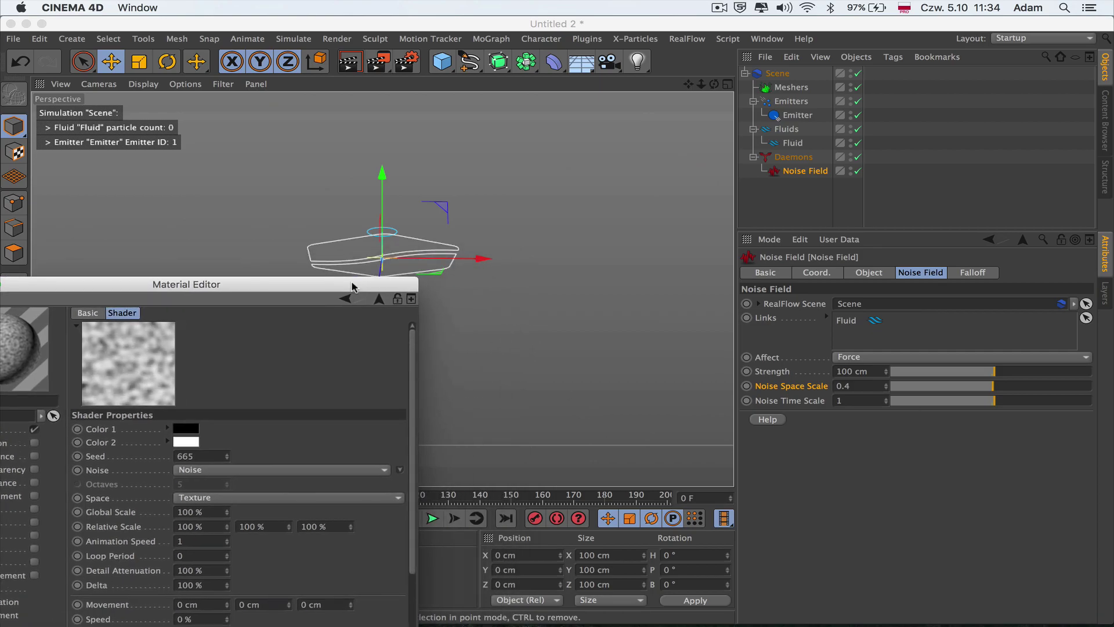
pyautogui.click(432, 518)
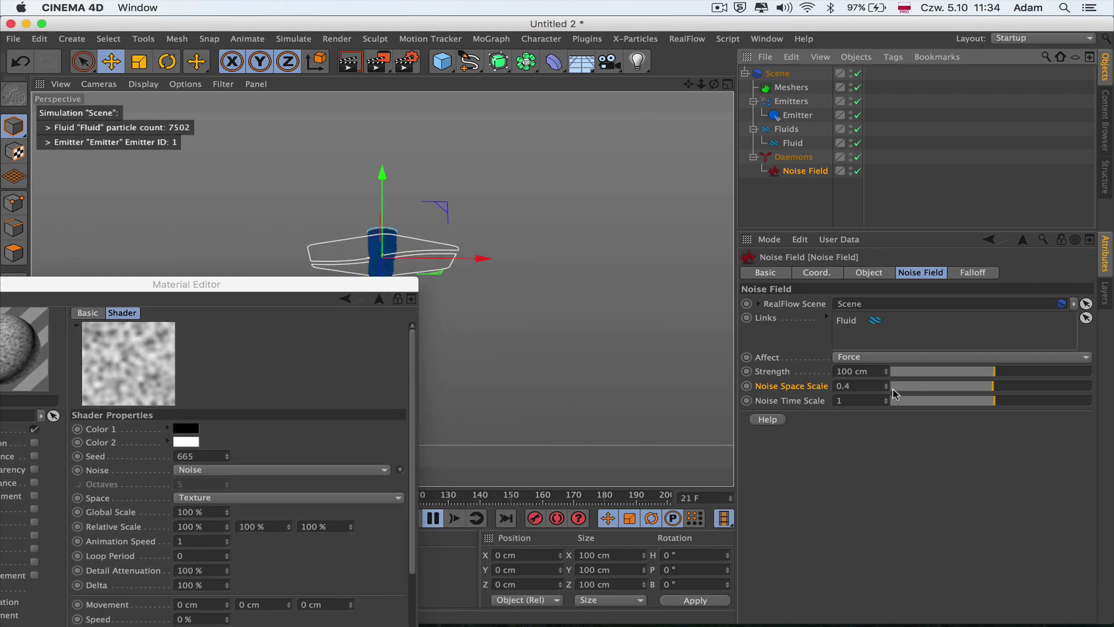
pyautogui.moveTo(339, 287); pyautogui.dragTo(329, 338)
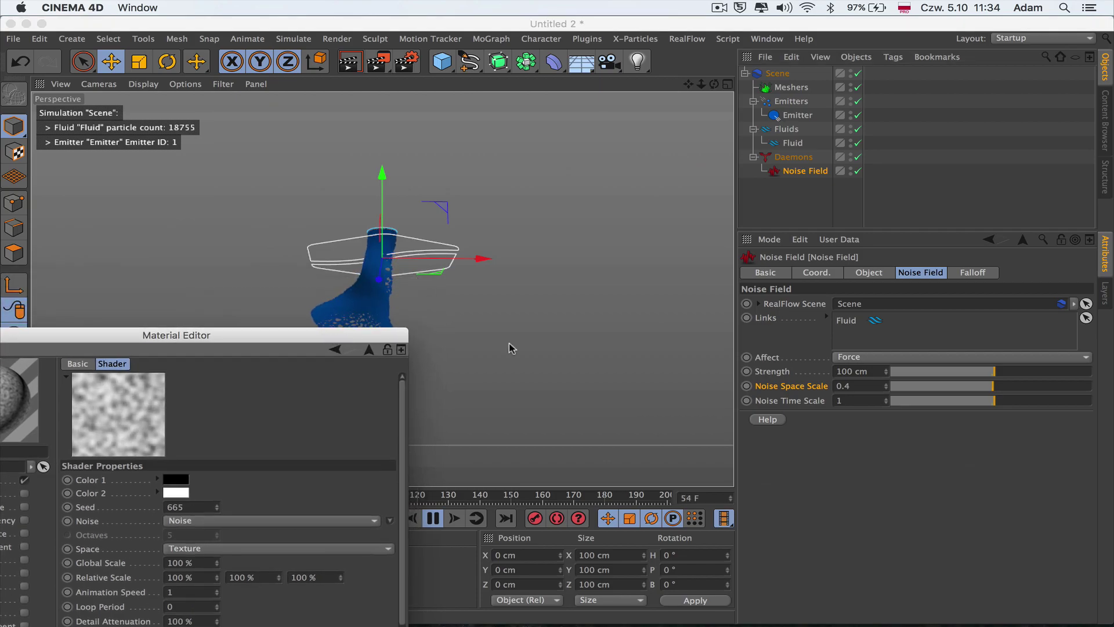
pyautogui.moveTo(855, 401); pyautogui.dragTo(784, 403)
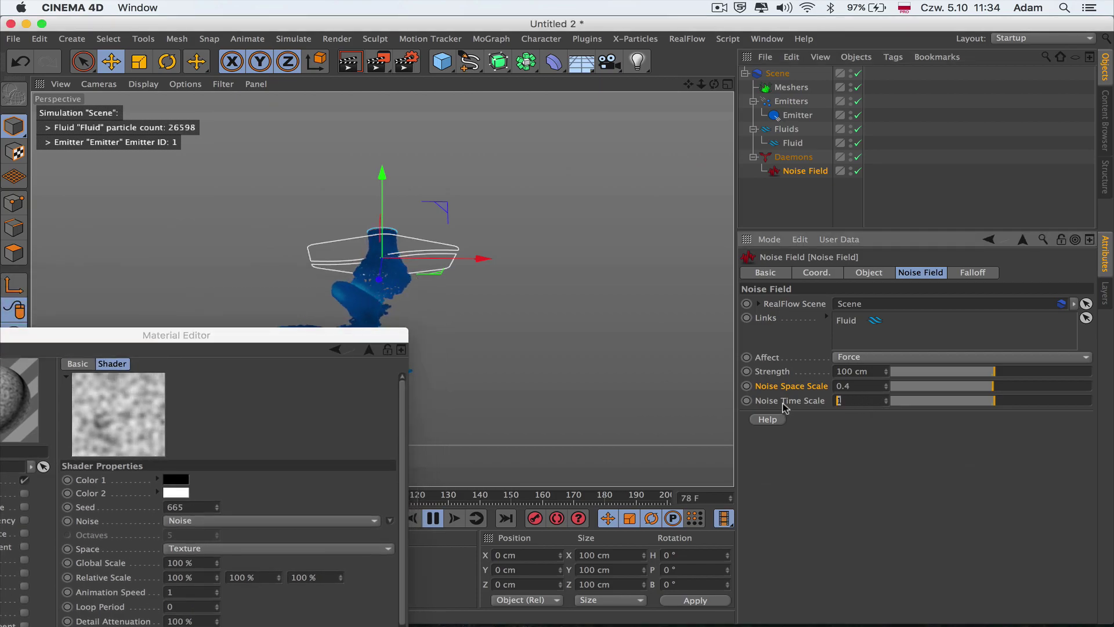
pyautogui.write('3')
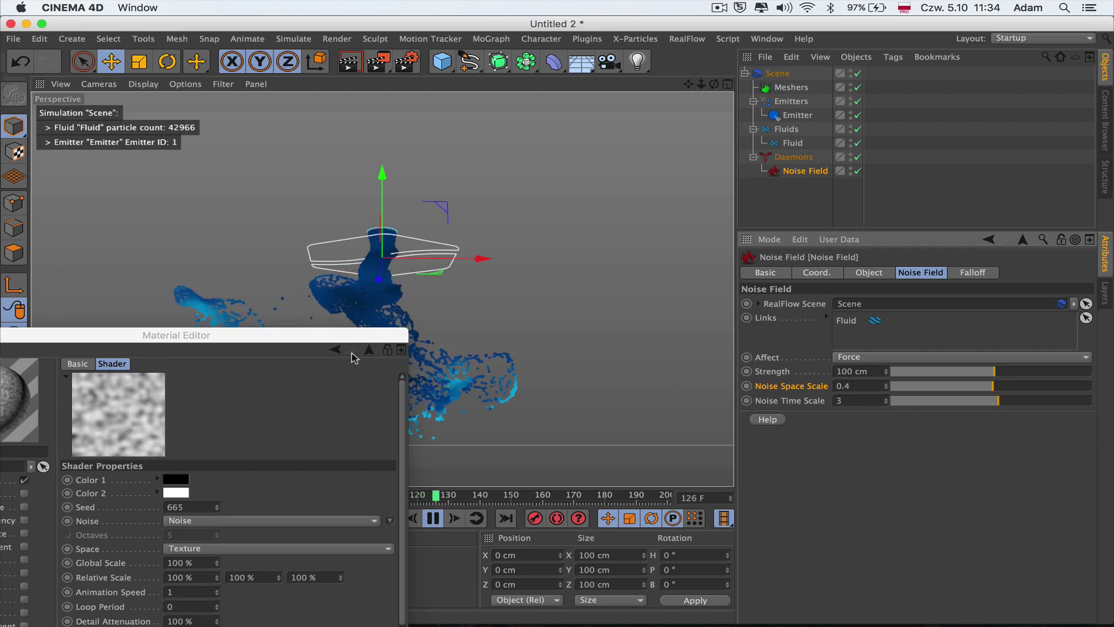
# Step: Set the Noise shader's Animation Speed to 4, and turn its animated preview off and on again
pyautogui.moveTo(232, 340); pyautogui.dragTo(355, 279)
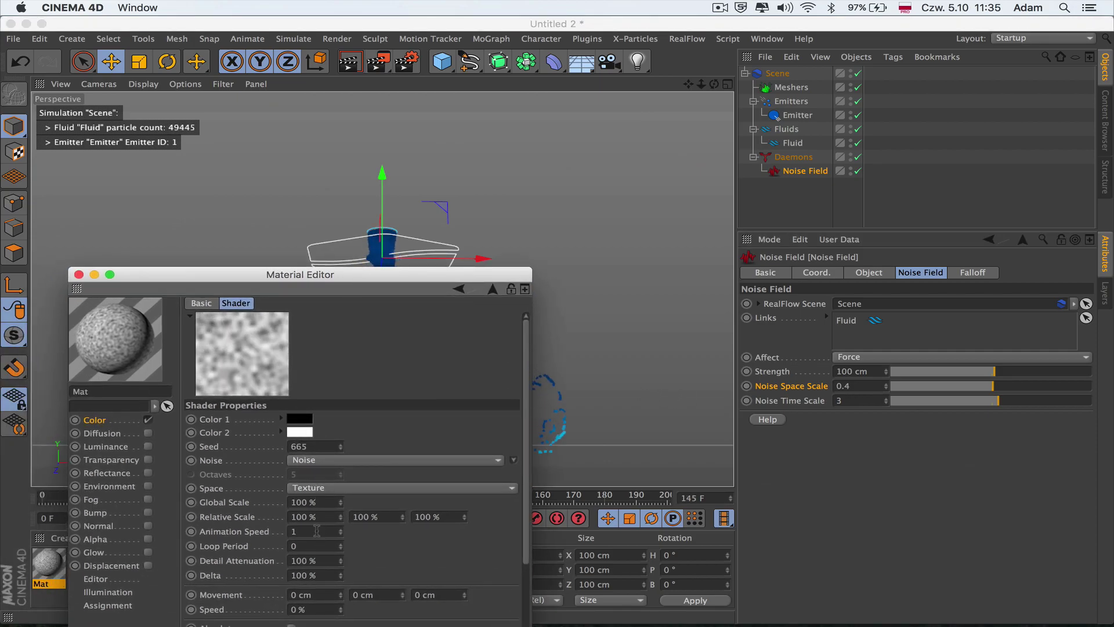
pyautogui.doubleClick(297, 532)
pyautogui.write('4')
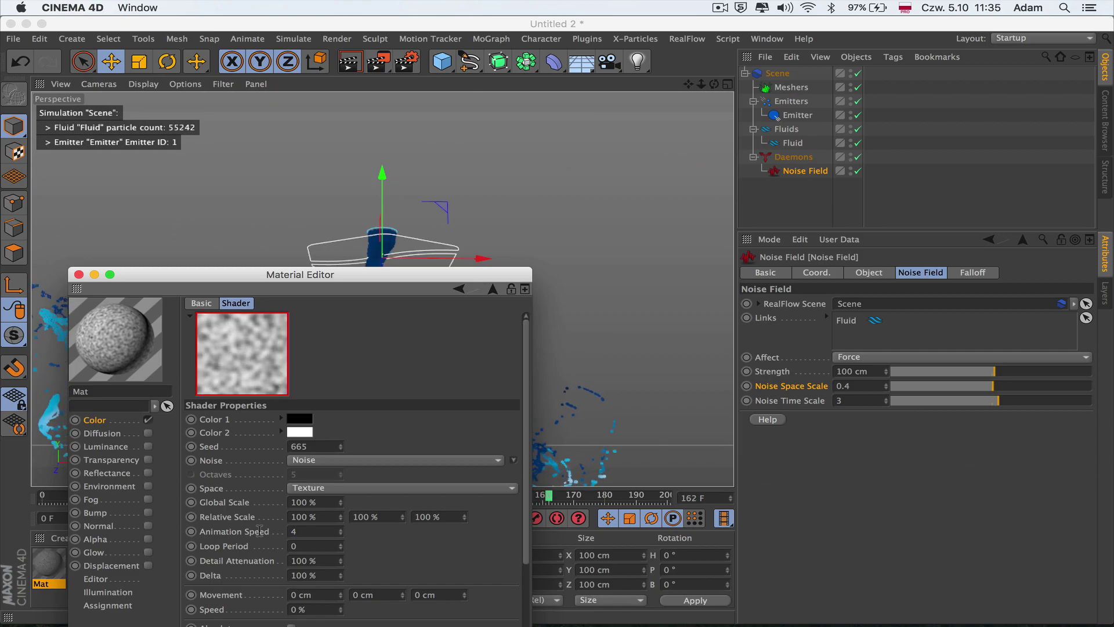
pyautogui.rightClick(244, 352)
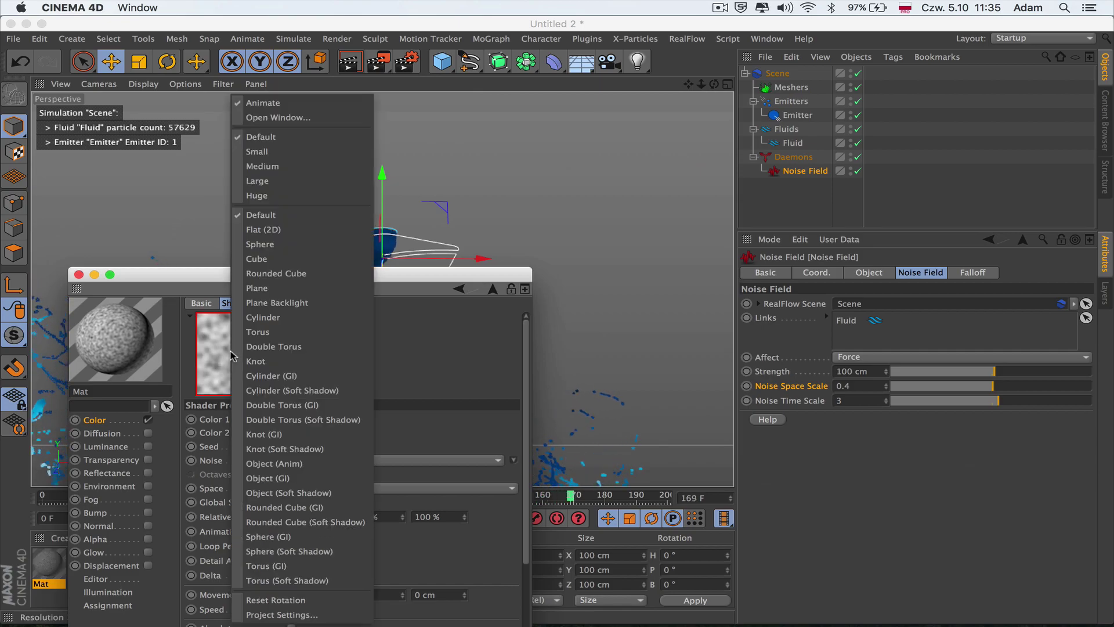
pyautogui.click(284, 108)
pyautogui.rightClick(239, 358)
pyautogui.click(279, 106)
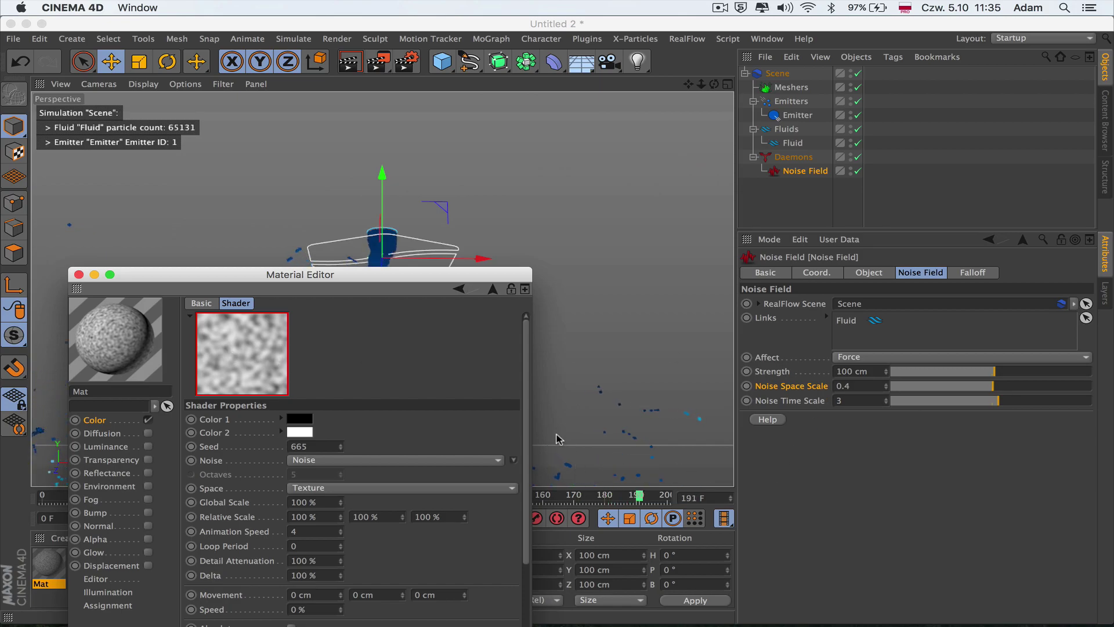
# Step: Close the Material Editor, rewind the simulation to the first frame, and set the Noise Field's Noise Time Scale to 1
pyautogui.moveTo(343, 275); pyautogui.dragTo(324, 244)
pyautogui.click(431, 520)
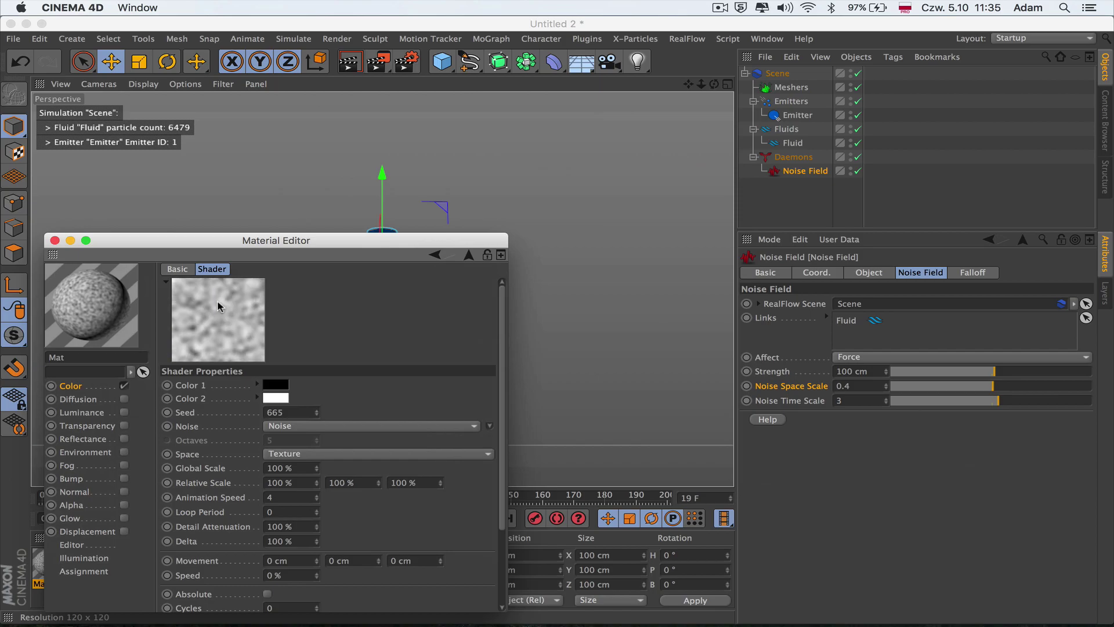
pyautogui.click(54, 240)
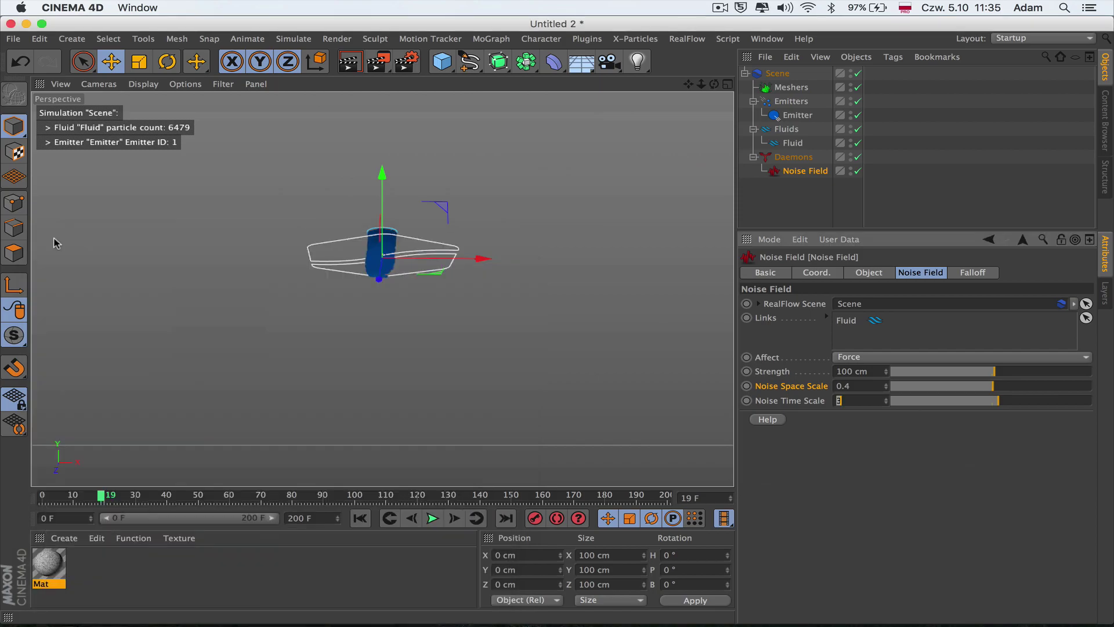
pyautogui.click(360, 518)
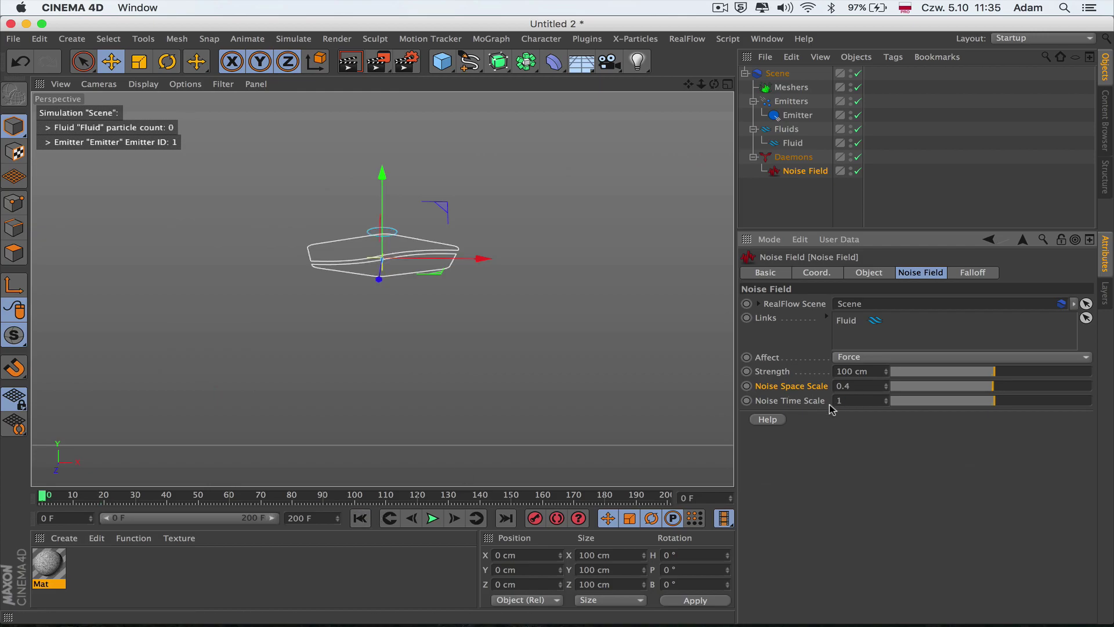
# Step: Play the simulation from the first frame and examine the fluid from different angles
pyautogui.keyDown('alt'); pyautogui.moveTo(383, 309); pyautogui.dragTo(383, 286); pyautogui.keyUp('alt')
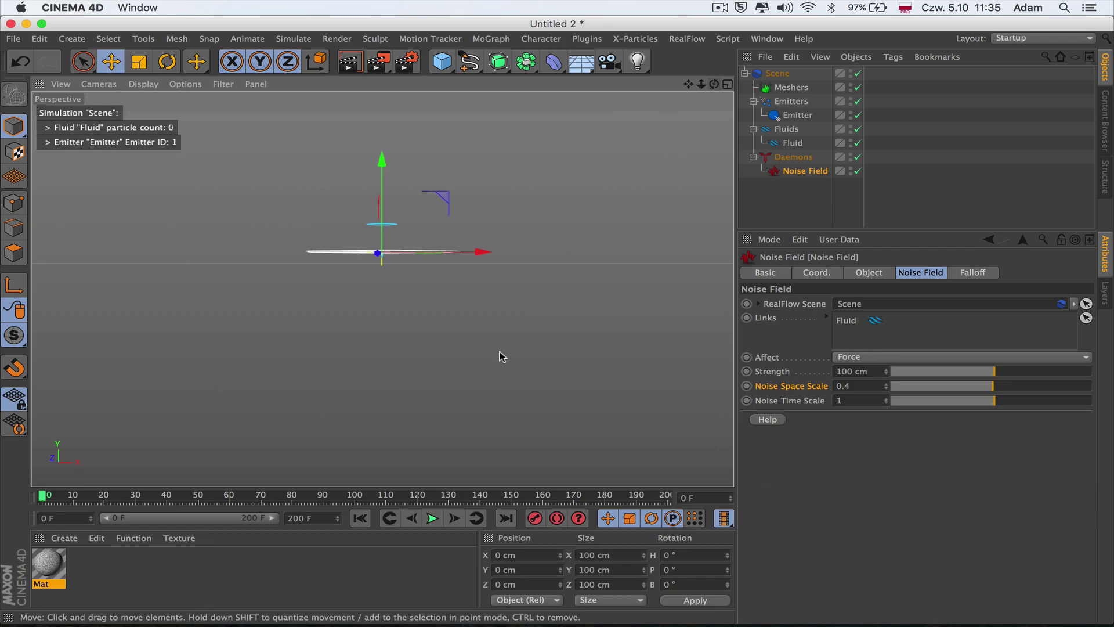
pyautogui.click(432, 518)
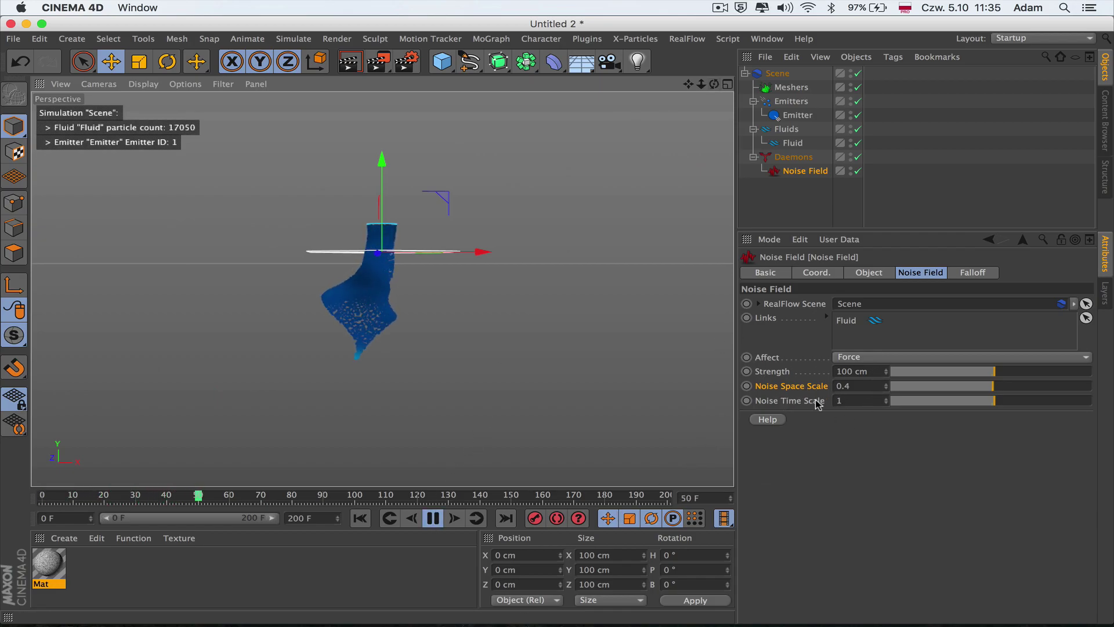
pyautogui.moveTo(714, 84); pyautogui.dragTo(683, 87)
# Step: Set the Noise Field's Noise Space Scale to 0.5
pyautogui.click(862, 386)
pyautogui.press('BackSpace')
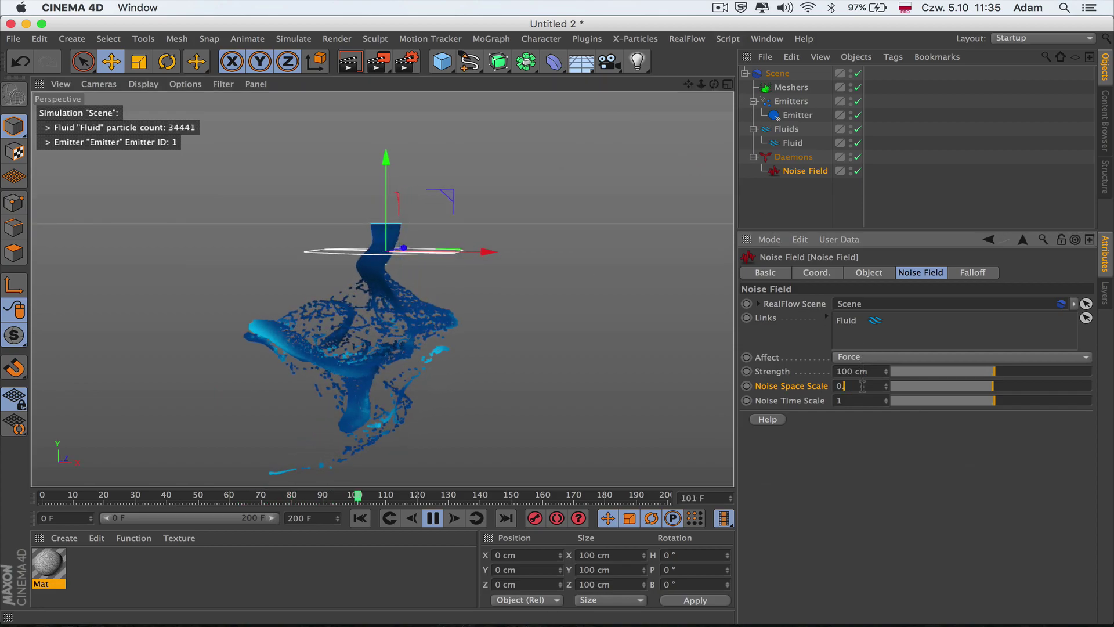
pyautogui.write('.5')
pyautogui.press('Return')
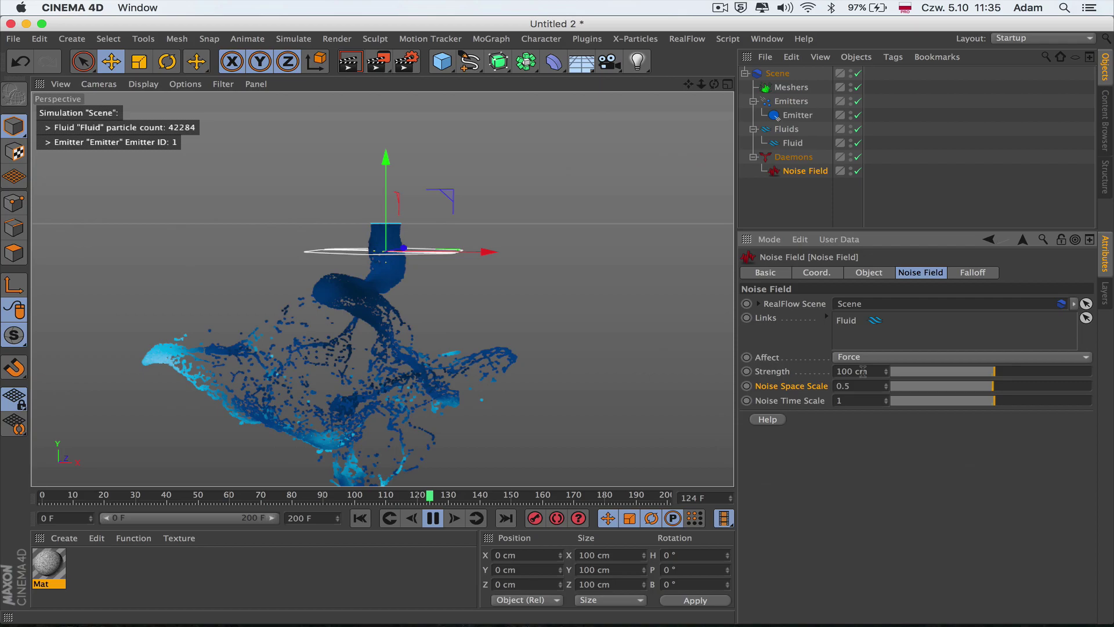
# Step: Set the Noise Field's Strength to -70 cm
pyautogui.click(863, 372)
pyautogui.write('-7')
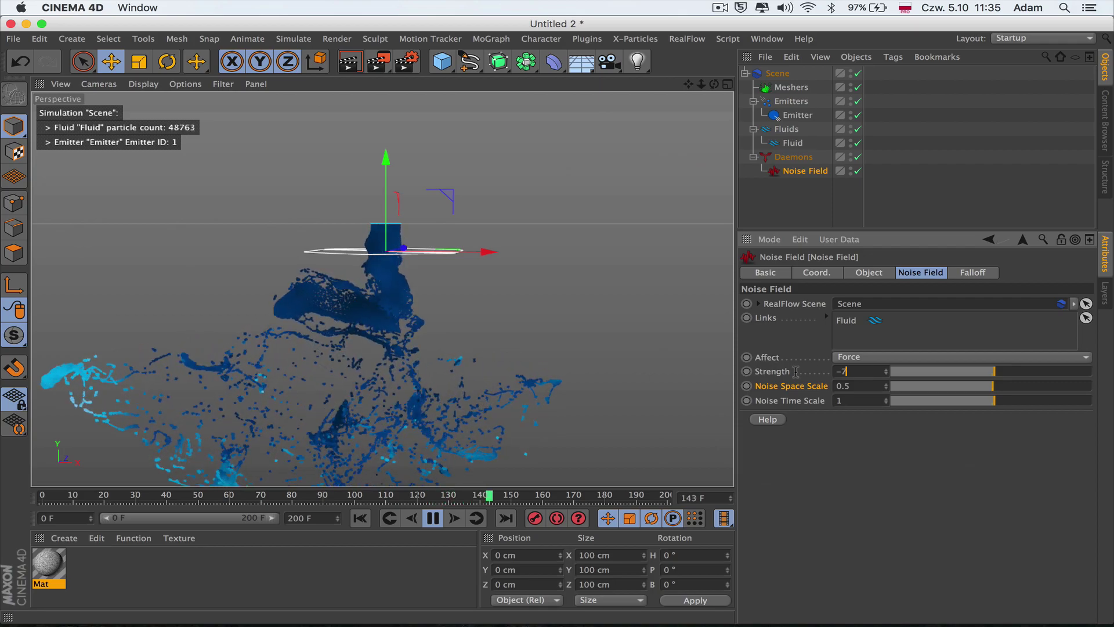
pyautogui.write('0')
pyautogui.press('Return')
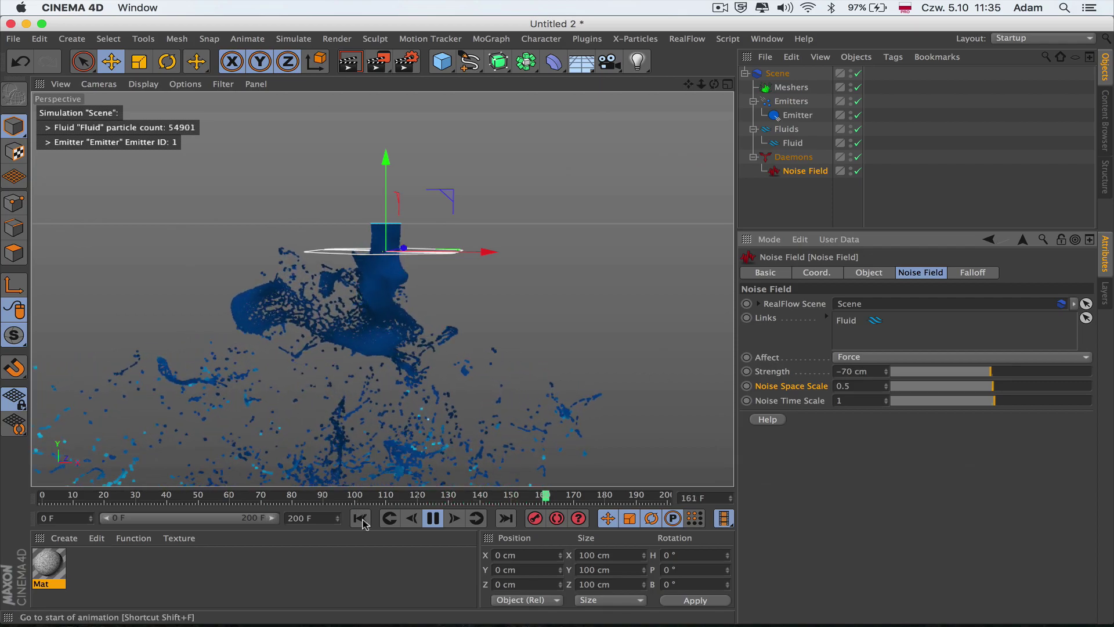
# Step: Replay the simulation from the first frame and examine the fluid from different angles
pyautogui.click(361, 518)
pyautogui.moveTo(713, 84); pyautogui.dragTo(383, 289)
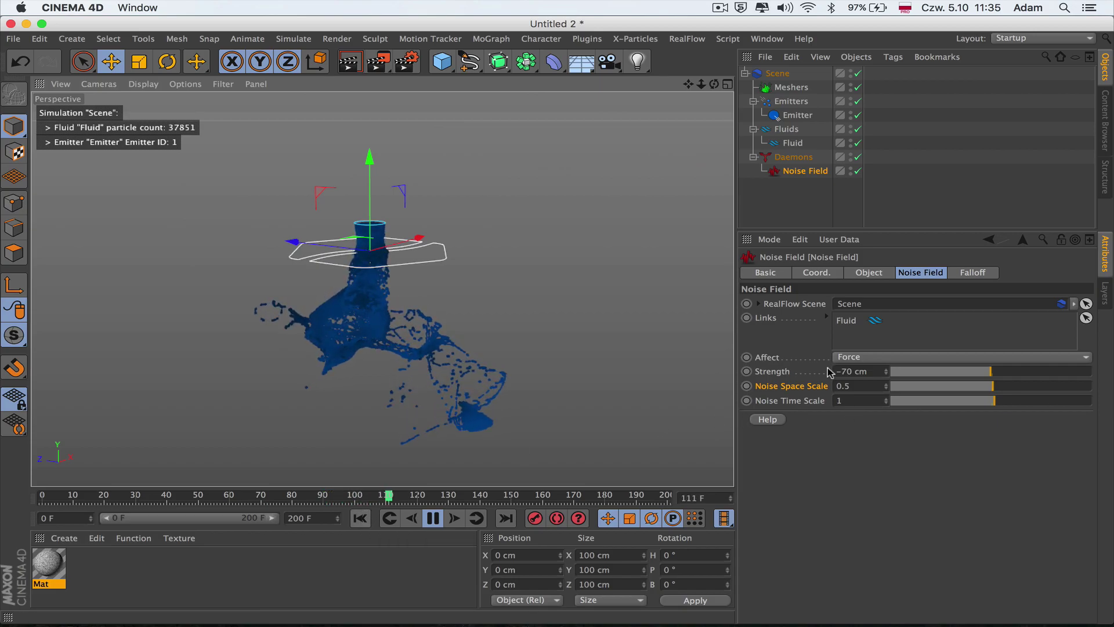
pyautogui.moveTo(714, 83); pyautogui.dragTo(383, 269)
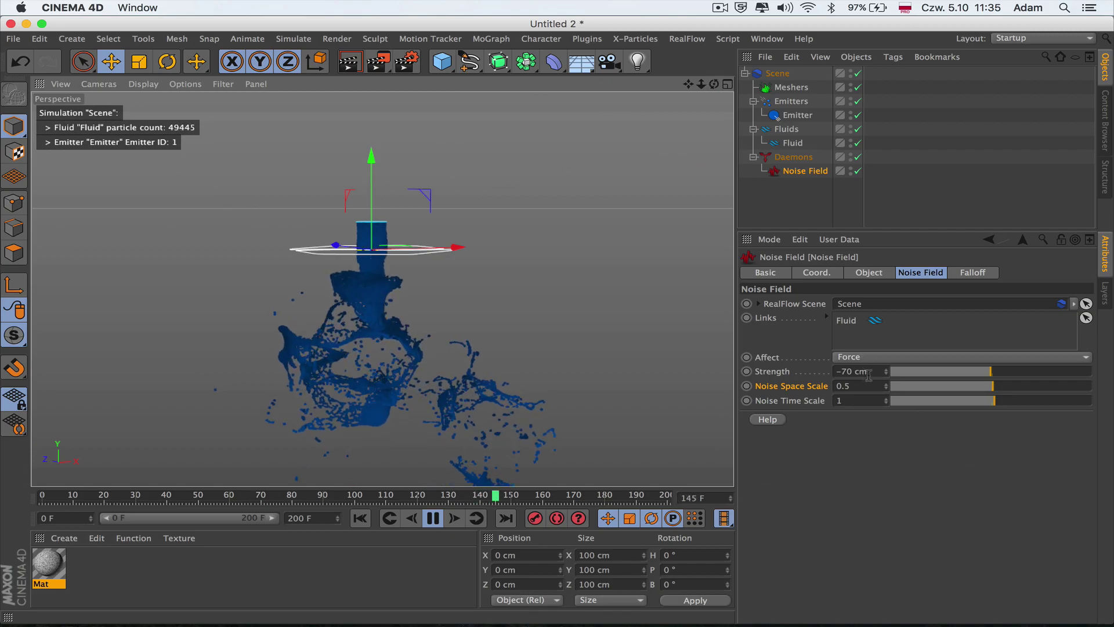
# Step: Set the Noise Field's Strength to 20 cm and restart the simulation from the first frame
pyautogui.moveTo(868, 373); pyautogui.dragTo(834, 373)
pyautogui.write('20')
pyautogui.press('Return')
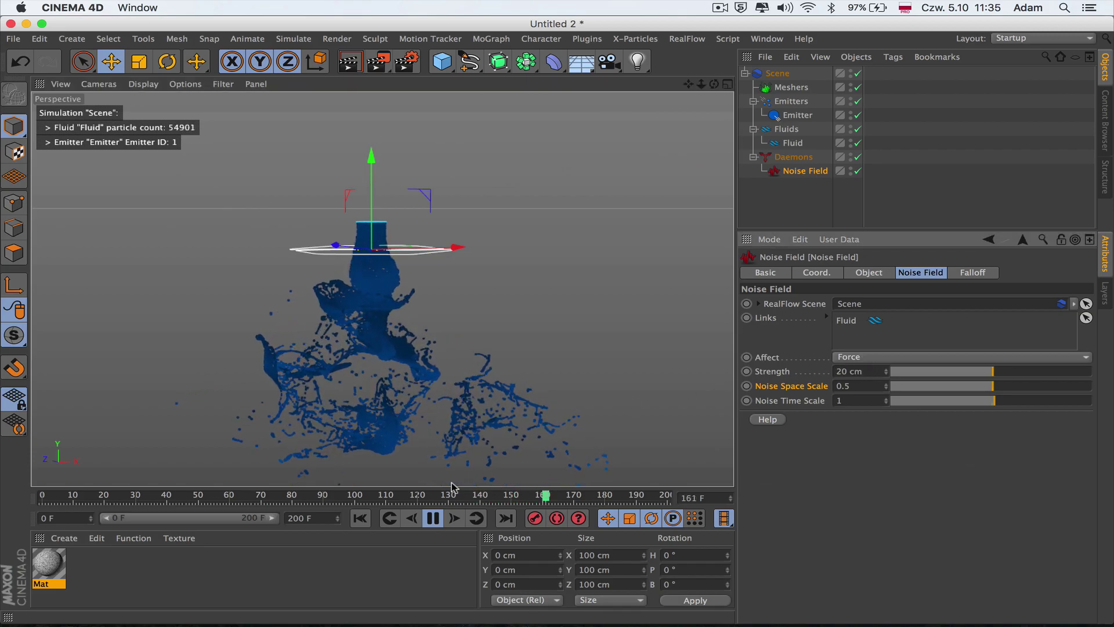
pyautogui.click(360, 518)
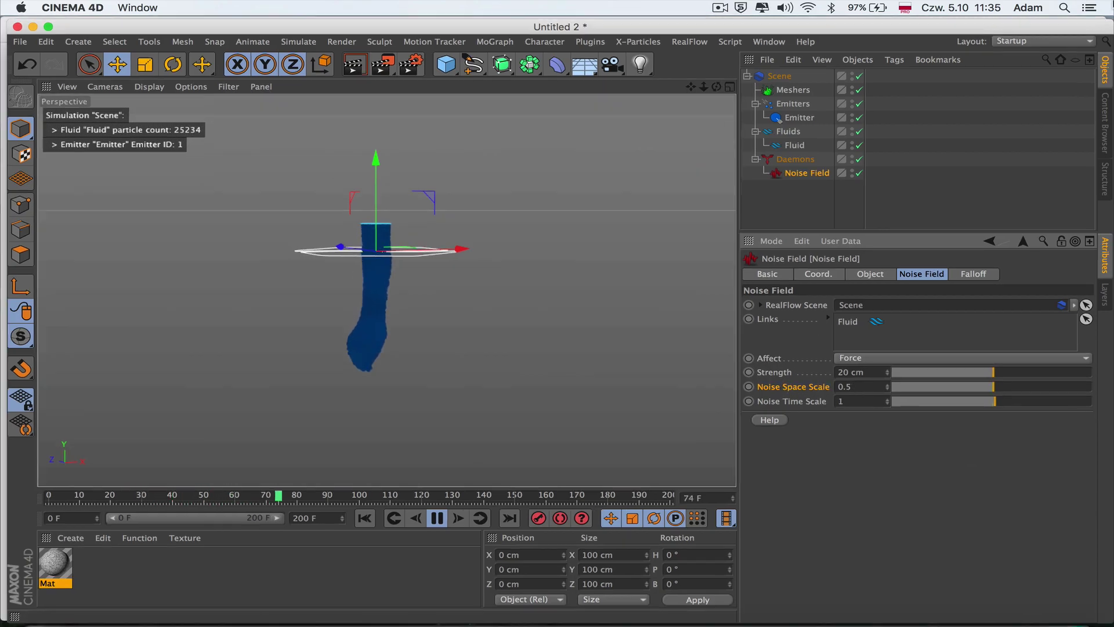
# Step: Switch to the Safari window to view the low, medium and high frequency wave diagram, and return to CINEMA 4D
pyautogui.hotkey('ctrl', 'Up')
pyautogui.click(347, 183)
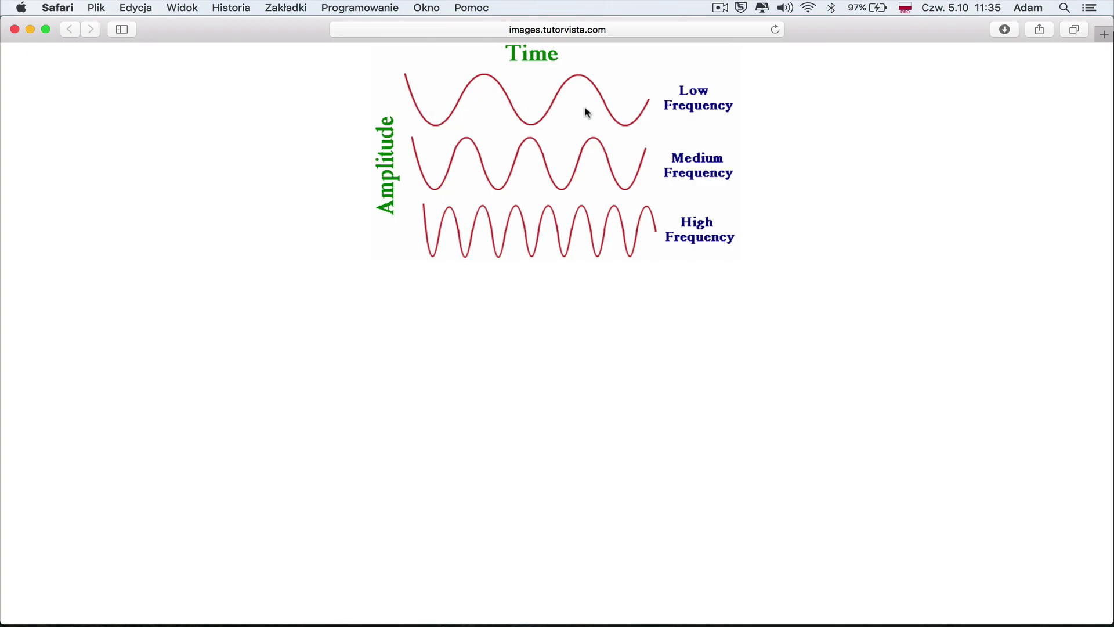
pyautogui.hotkey('ctrl', 'Up')
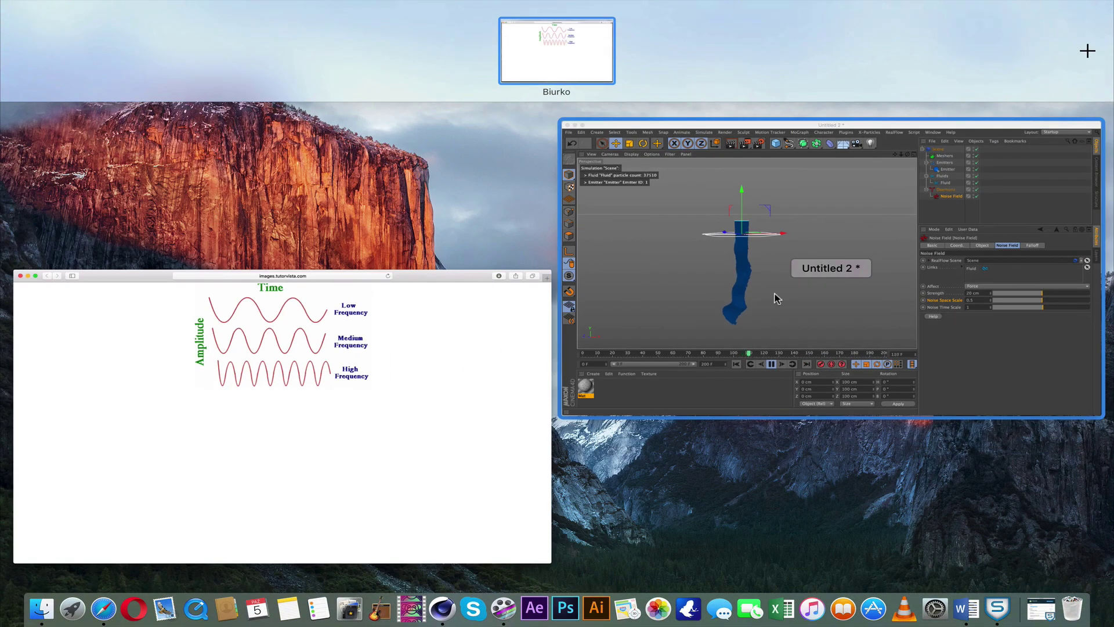
pyautogui.click(778, 298)
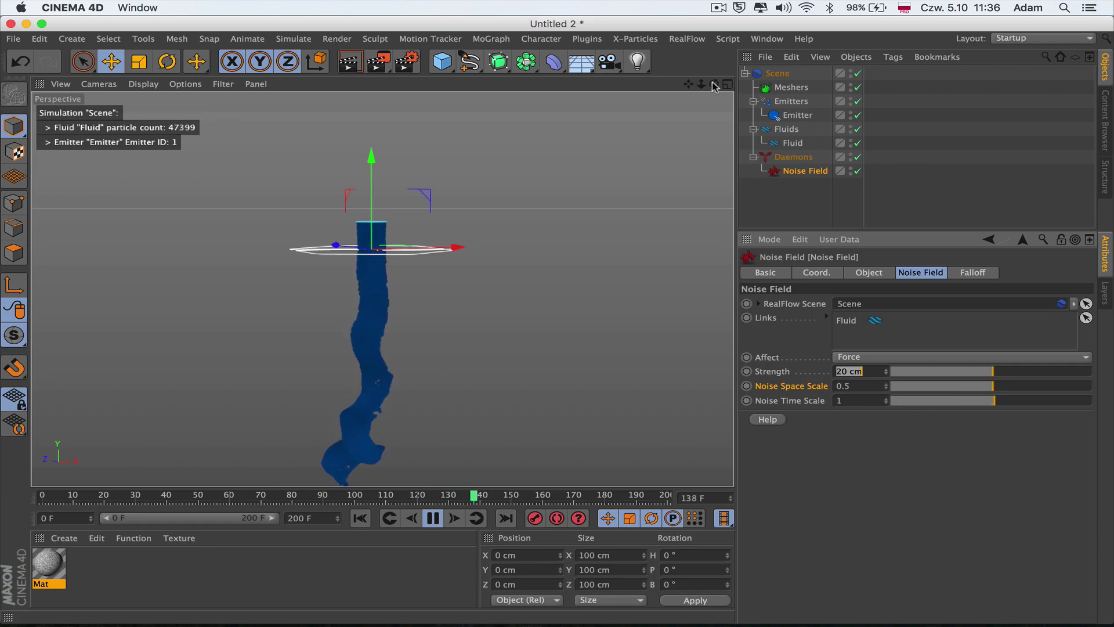
# Step: Examine the falling fluid stream from another angle and stop the simulation playback
pyautogui.moveTo(714, 84); pyautogui.dragTo(635, 100)
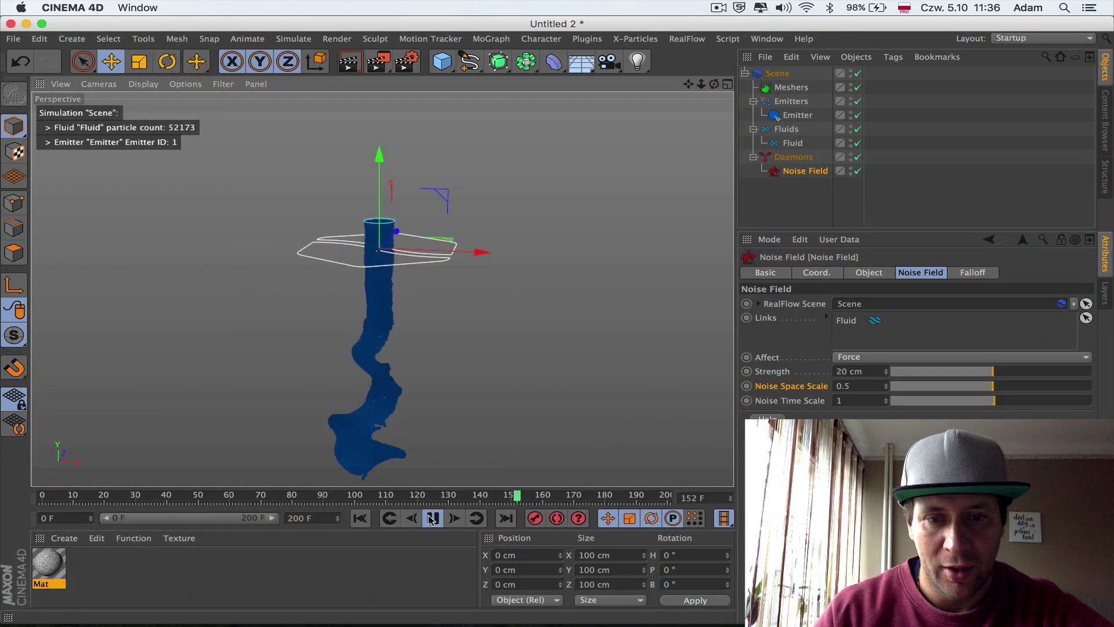
pyautogui.click(432, 518)
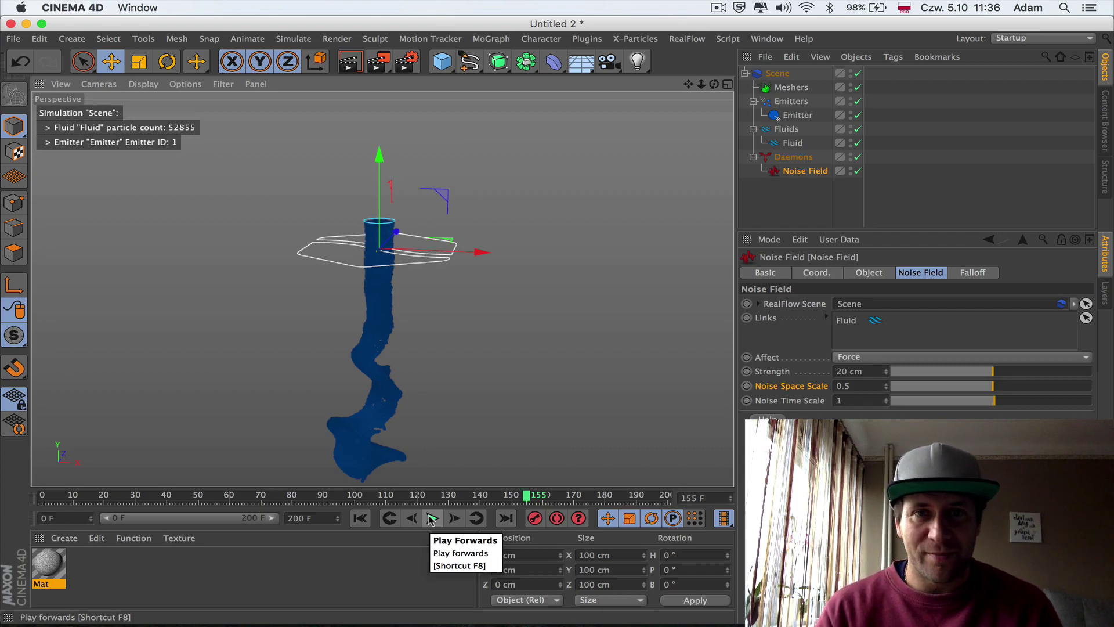
pyautogui.click(431, 518)
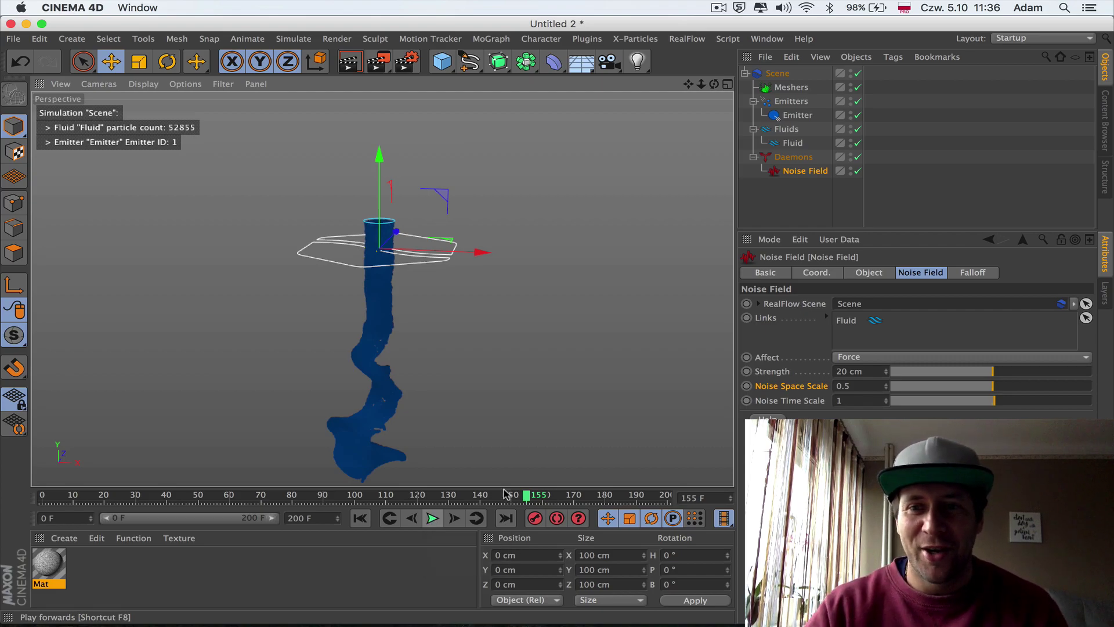